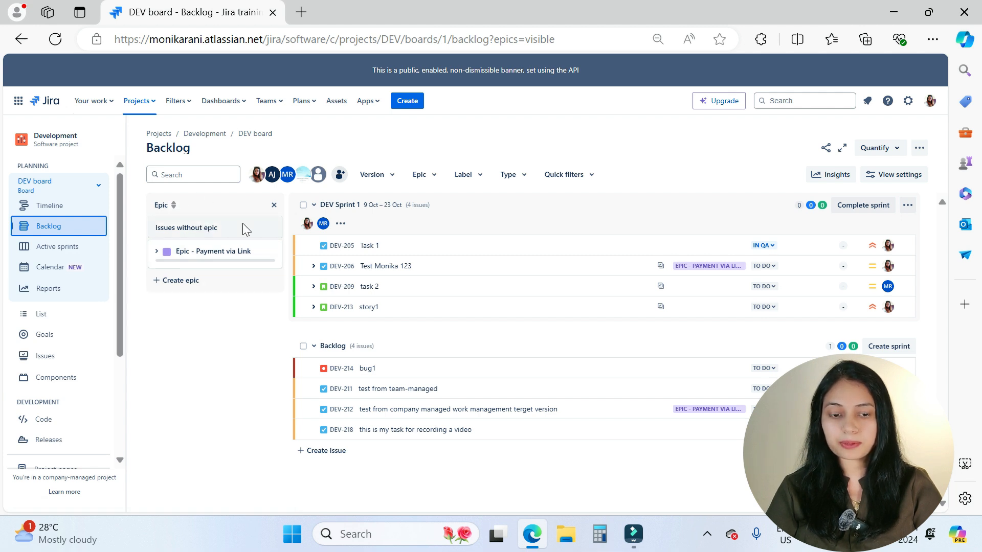
Step: Turn the Epic panel off and back on in the backlog's view settings
click(894, 178)
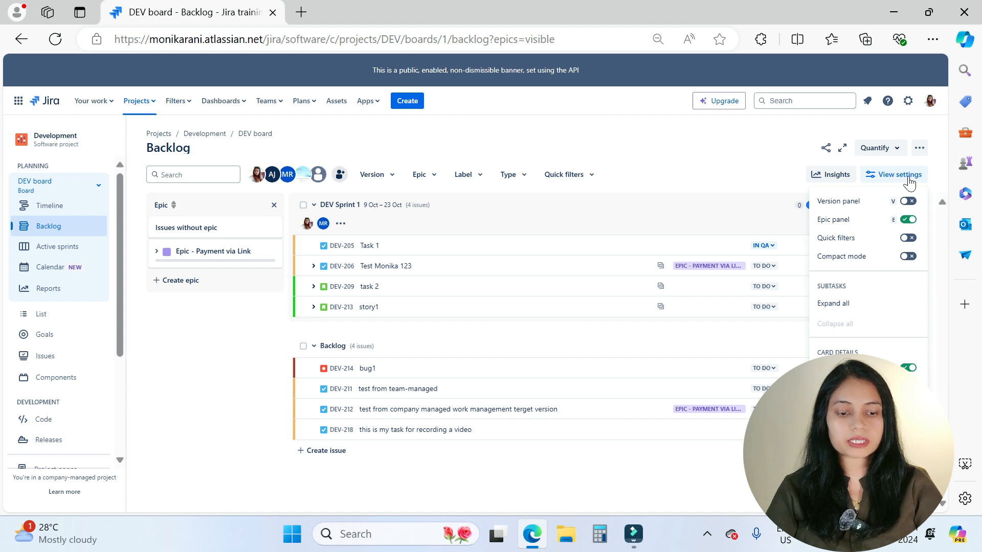
click(908, 221)
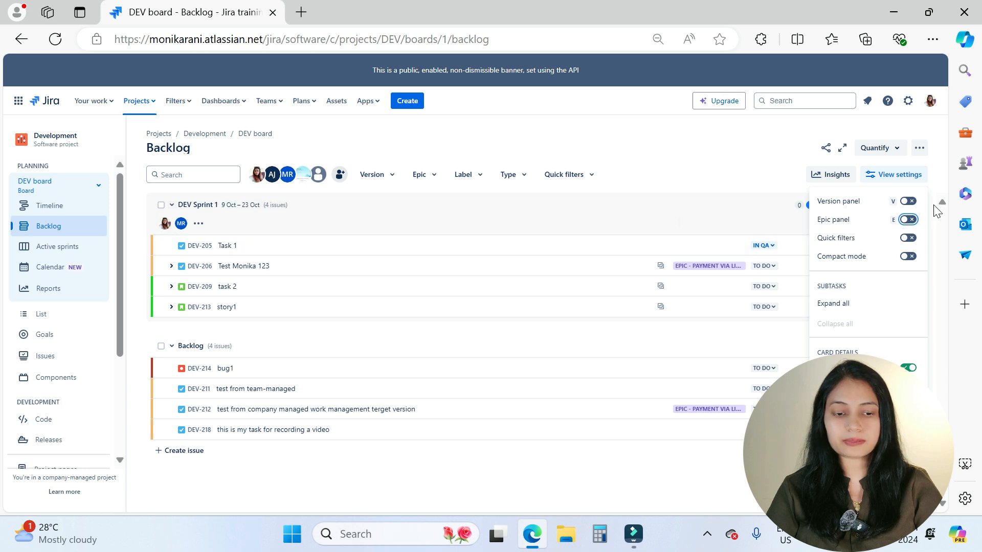
click(910, 221)
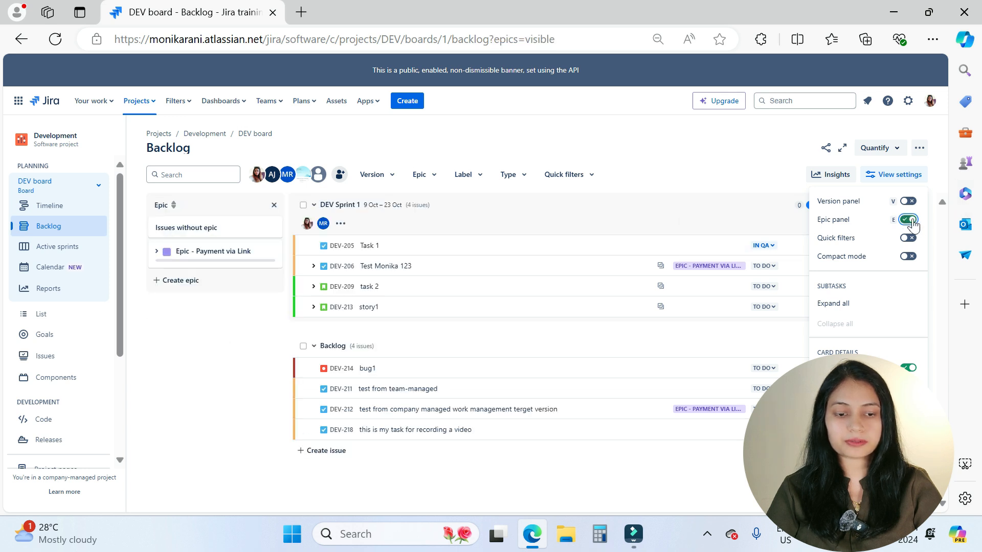
click(740, 156)
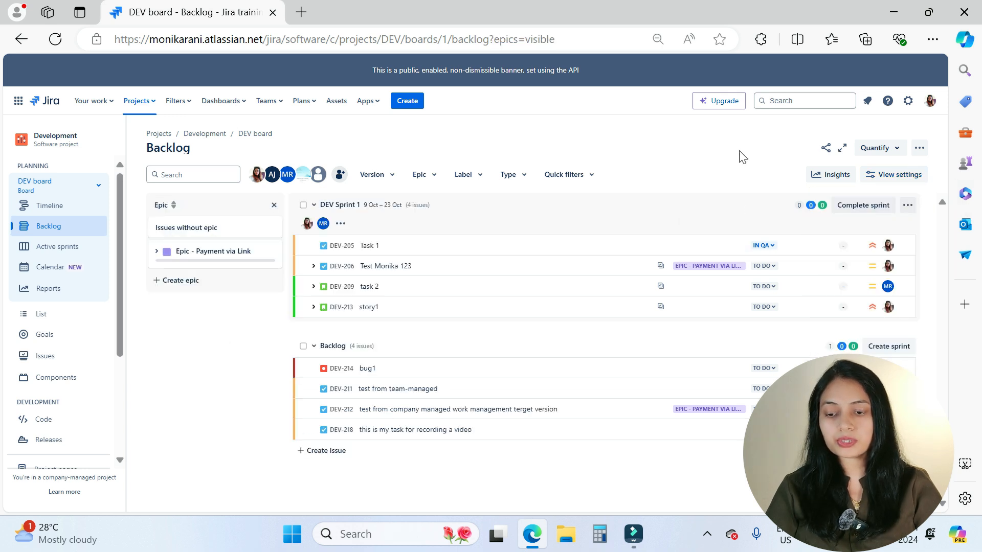
Step: Start a new epic from the backlog's Epic panel, review the form's fields, and cancel it
click(179, 287)
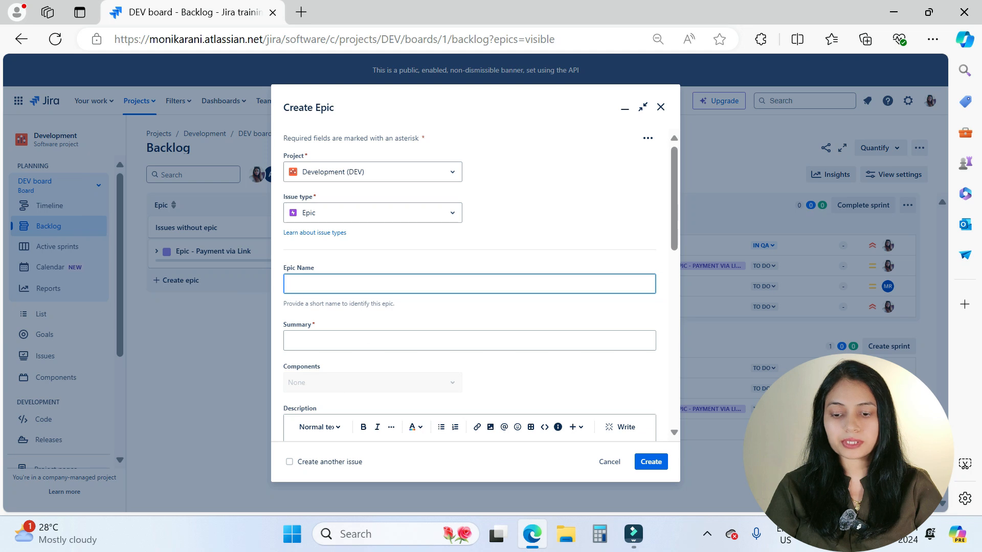
scroll(314, 317, down, 3)
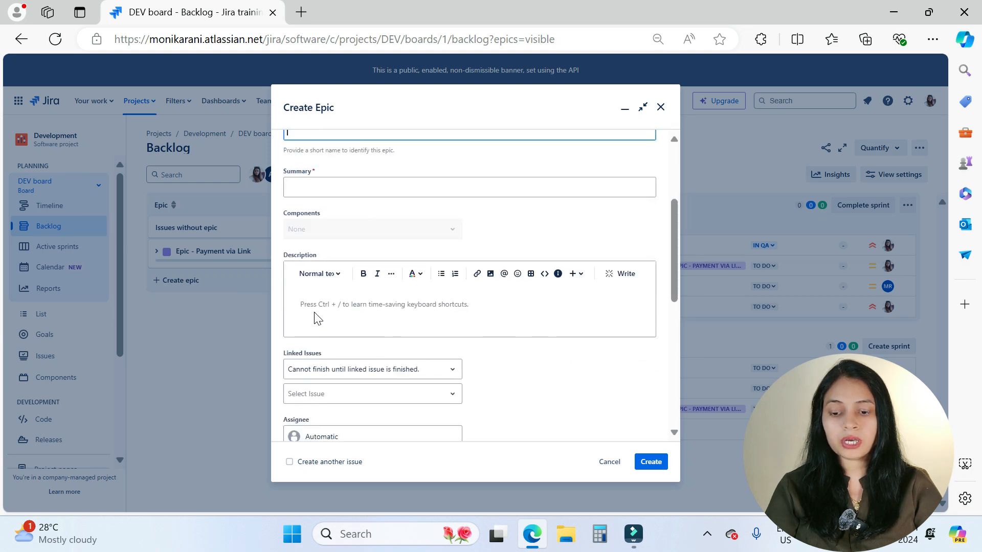
scroll(469, 286, down, 3)
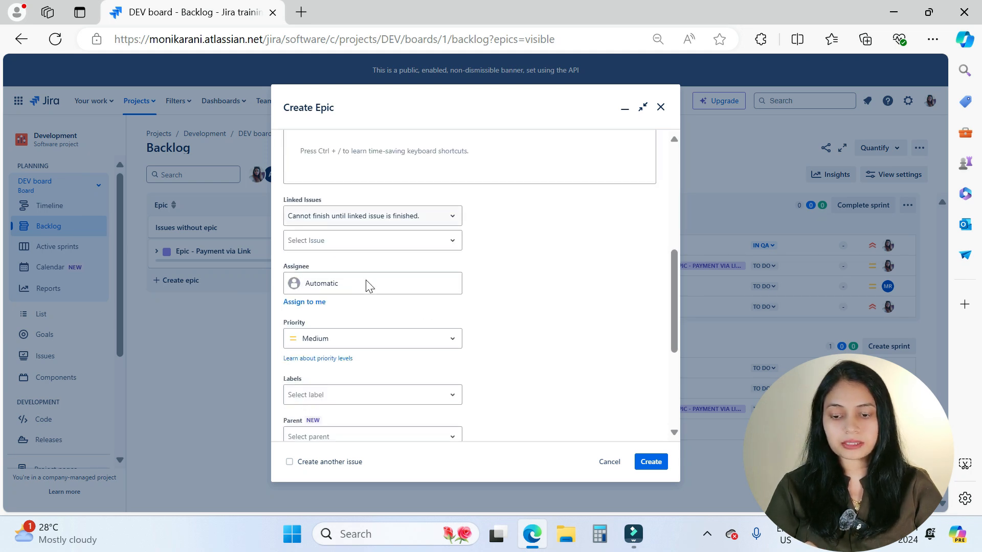
scroll(432, 391, down, 3)
scroll(511, 409, up, 2)
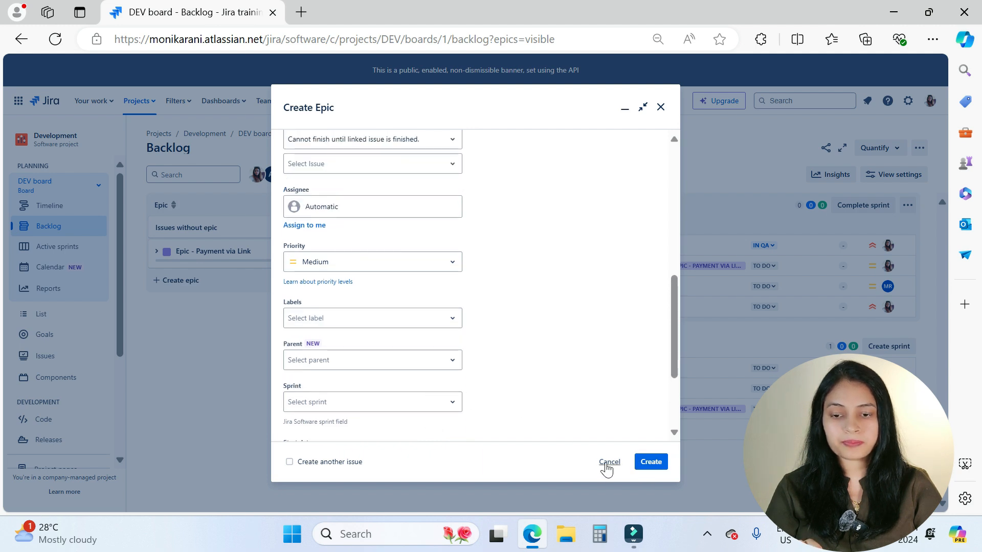
click(608, 462)
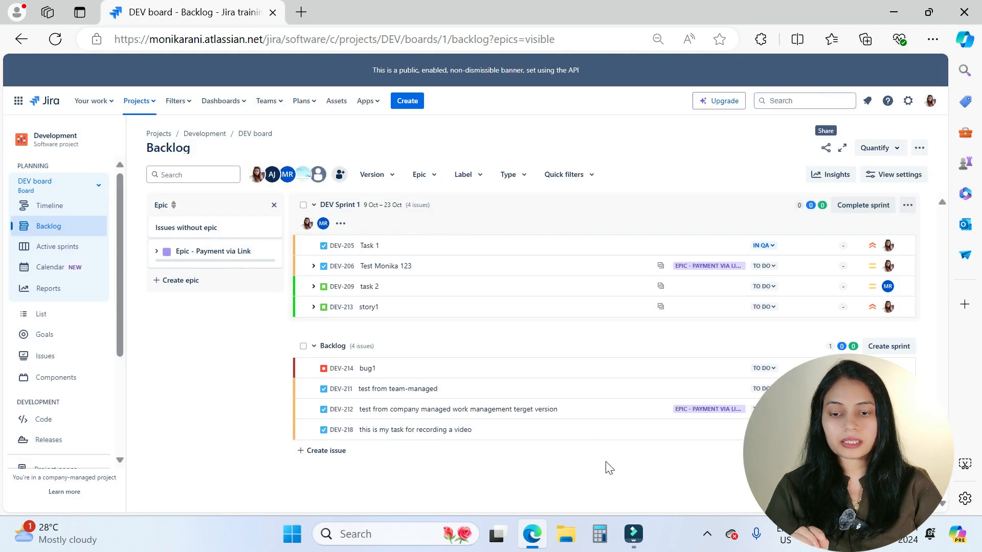
Step: Start a new issue in the Development project with issue type Epic, look over its fields, and cancel it
click(403, 101)
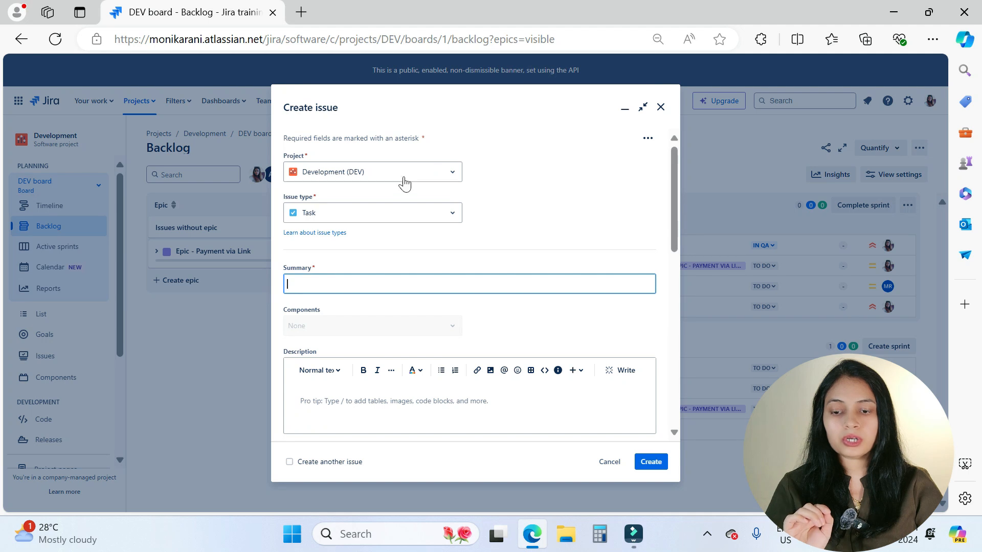
click(407, 179)
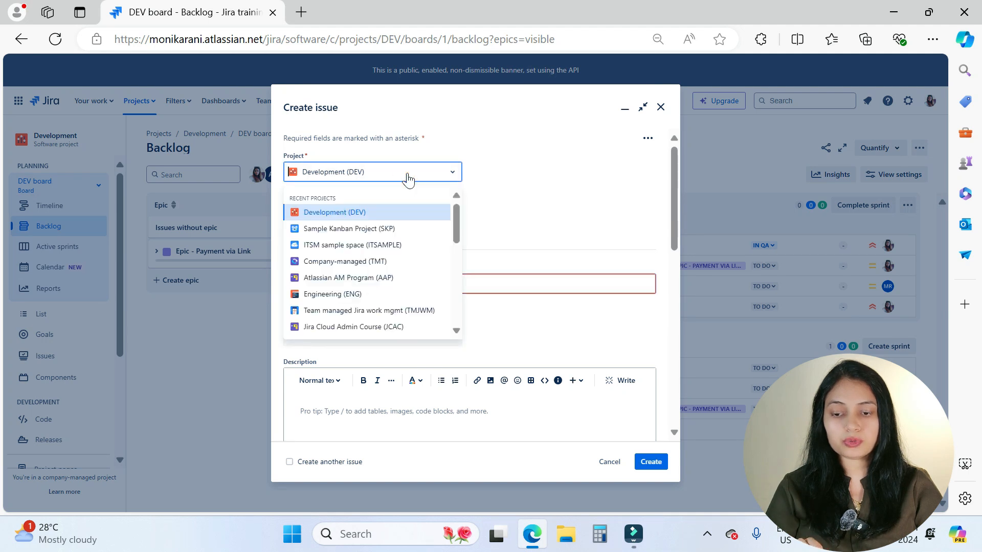
click(408, 177)
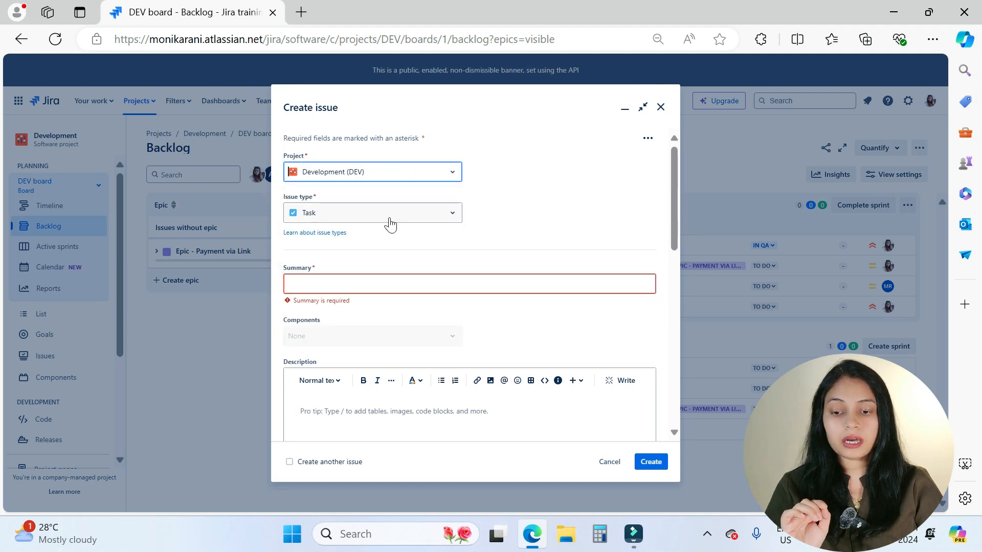
click(388, 218)
click(337, 239)
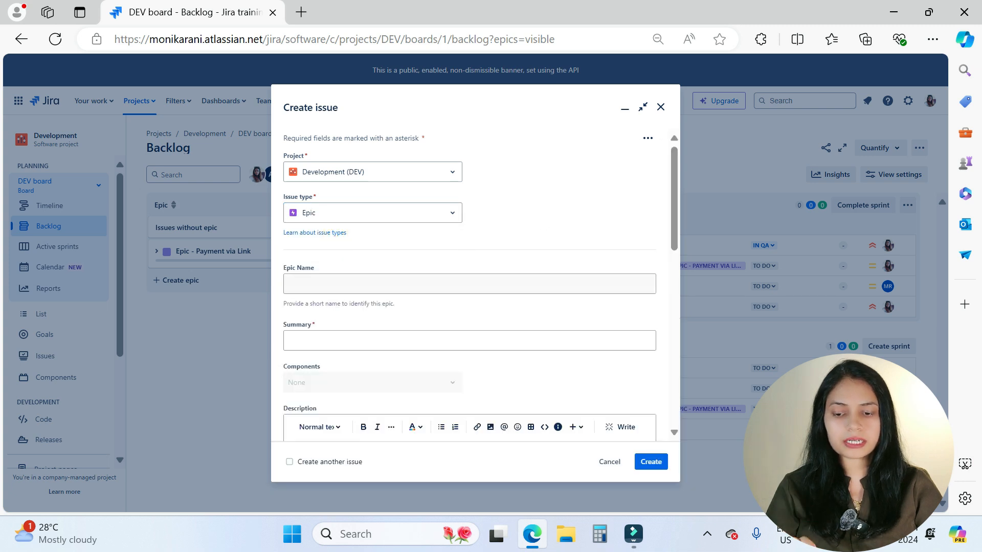
scroll(409, 367, down, 2)
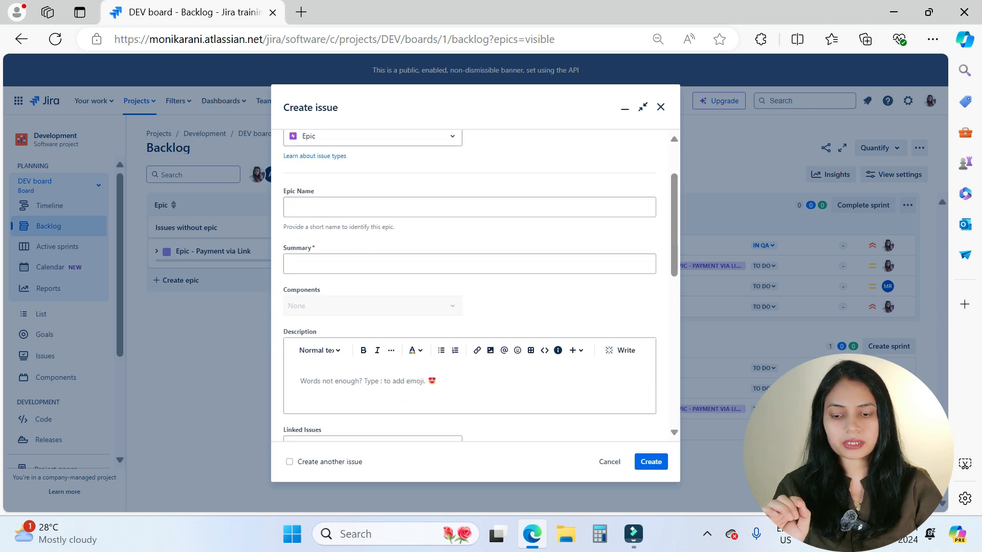
click(609, 462)
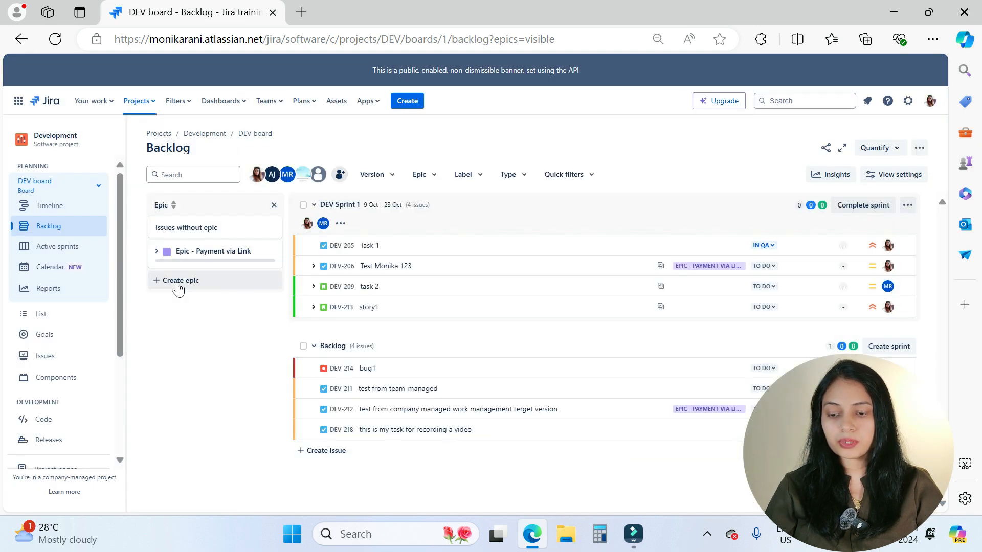
Step: Start a new epic from the Epic panel and enter "test epic in video" as both its epic name and summary
click(177, 282)
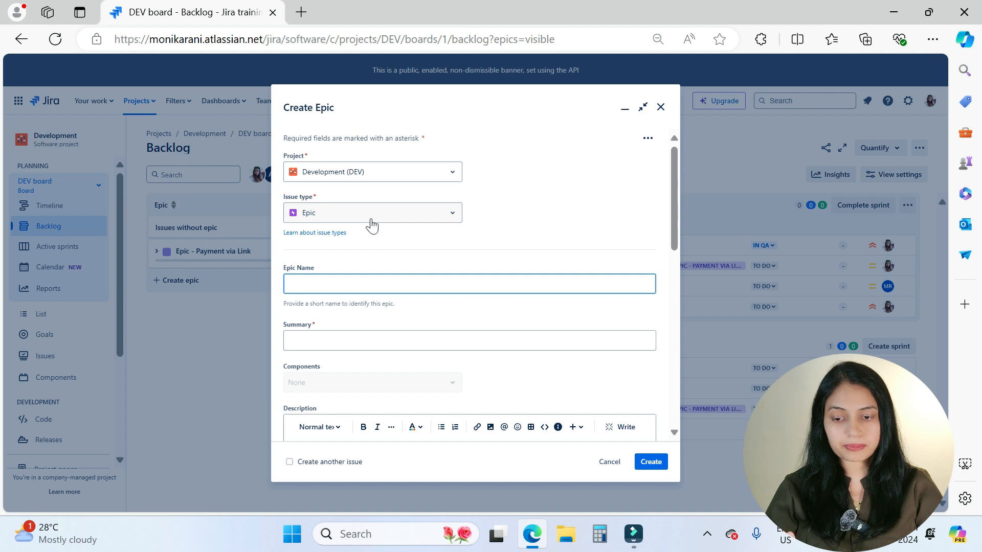
click(371, 224)
click(372, 222)
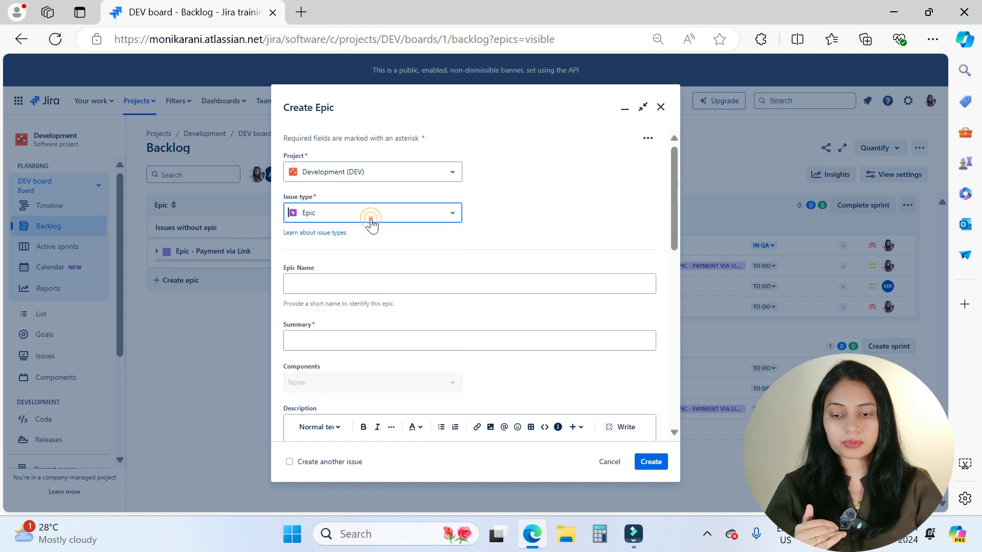
click(330, 284)
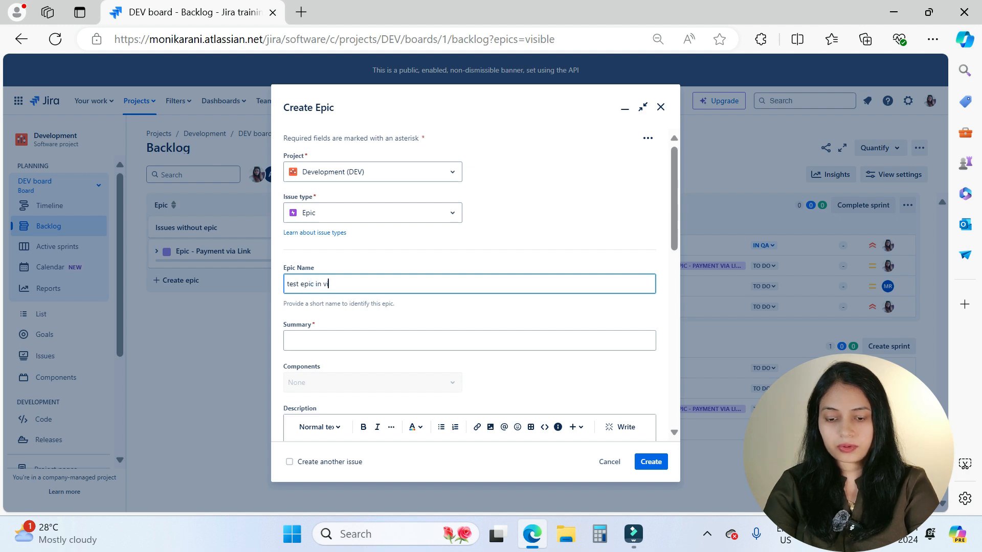
triple_click(363, 284)
key(ctrl+c)
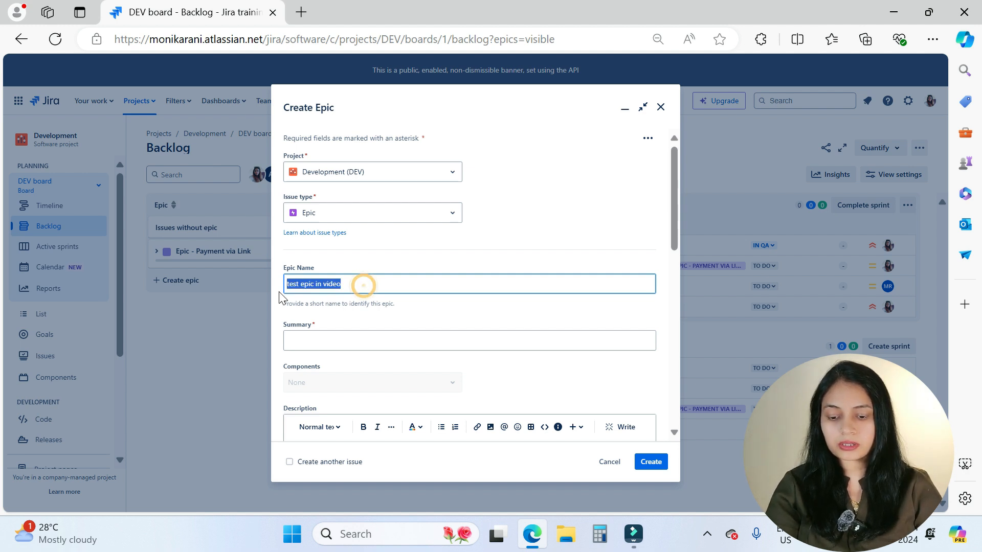
click(327, 340)
key(ctrl+v)
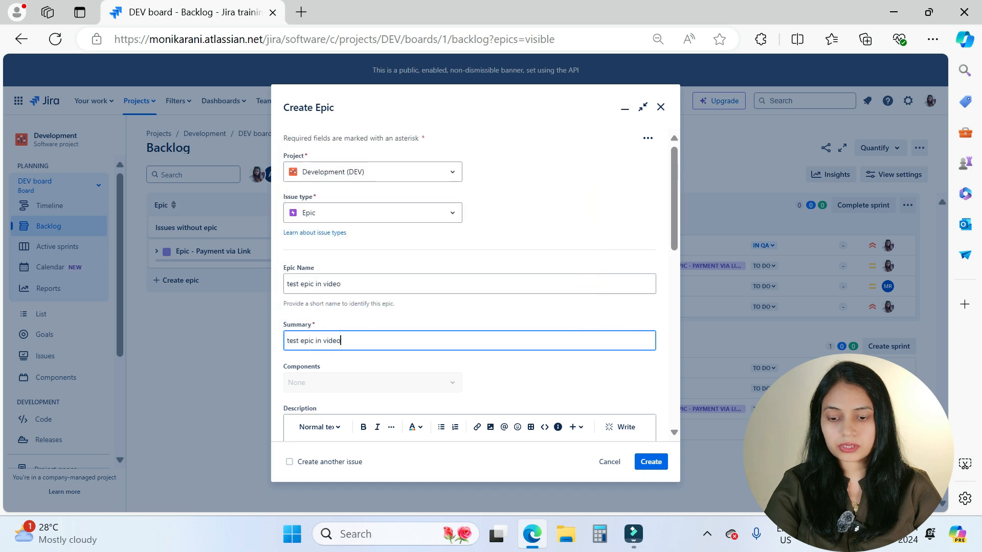
Step: Fill in the epic's description with "test epic in video"
scroll(543, 379, down, 5)
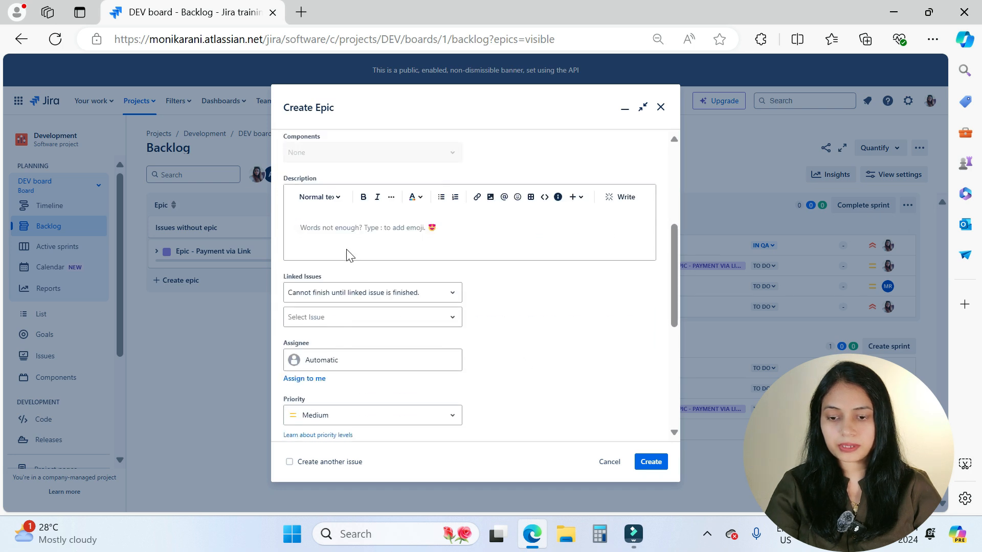
click(328, 226)
key(ctrl+v)
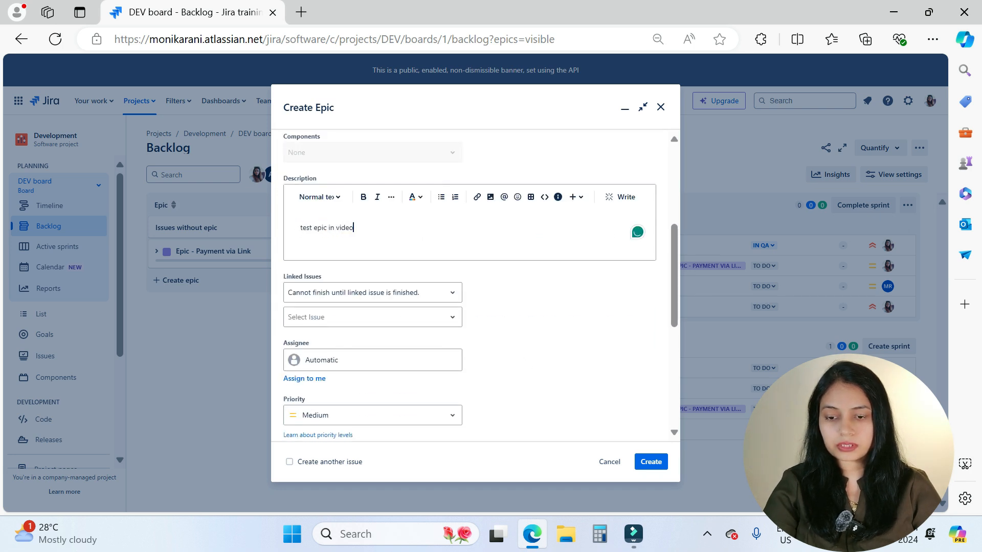
scroll(398, 323, up, 2)
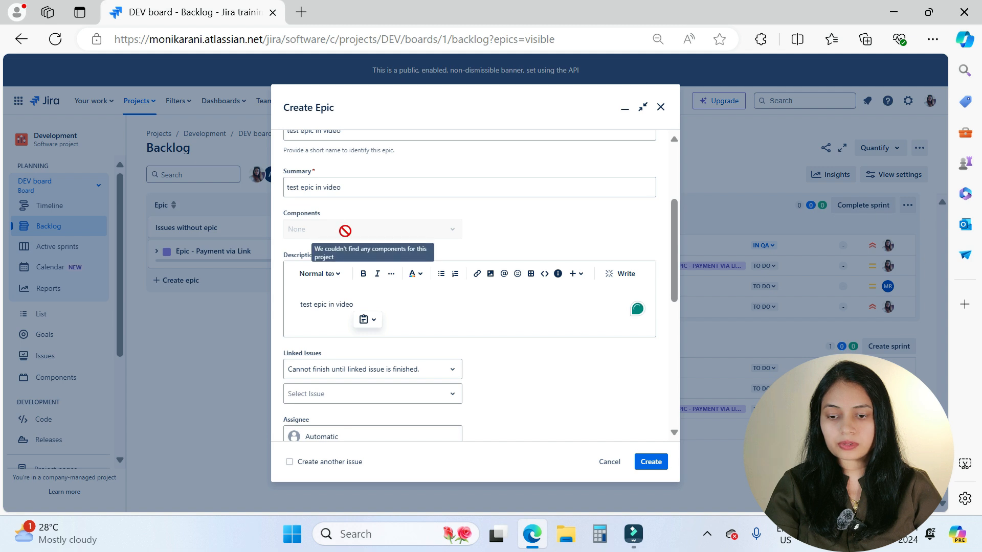
scroll(450, 360, down, 2)
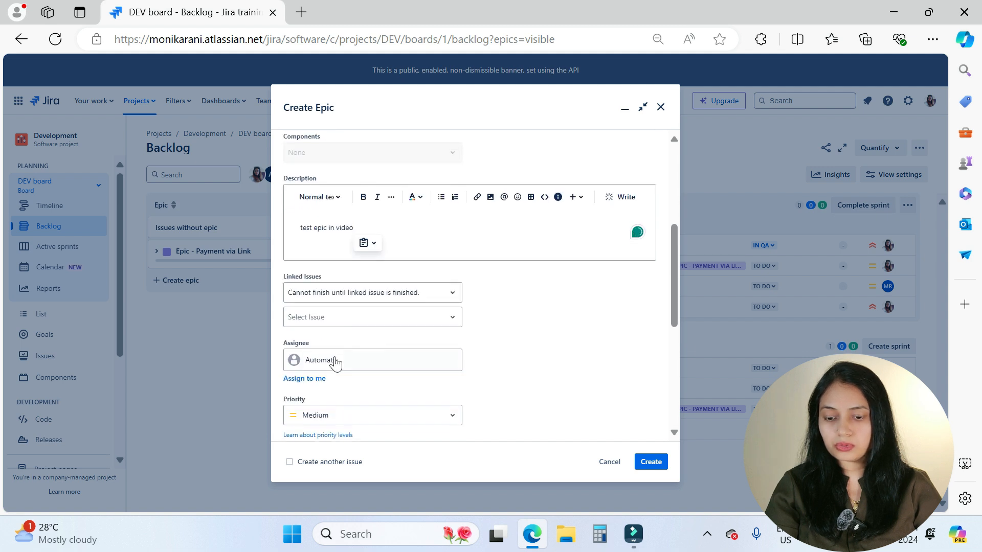
Step: Create the epic with yourself as assignee and Highest as priority
click(306, 379)
scroll(560, 365, down, 4)
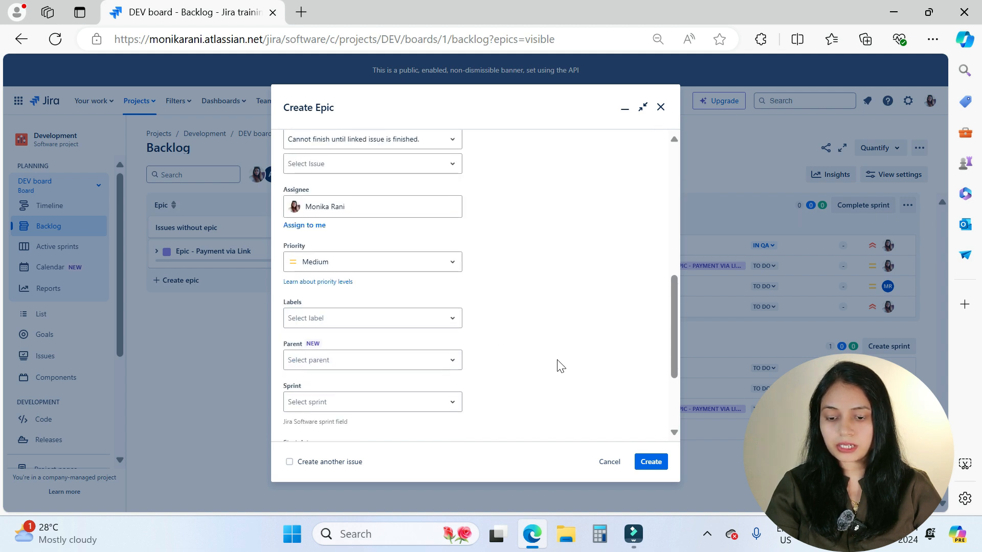
click(318, 262)
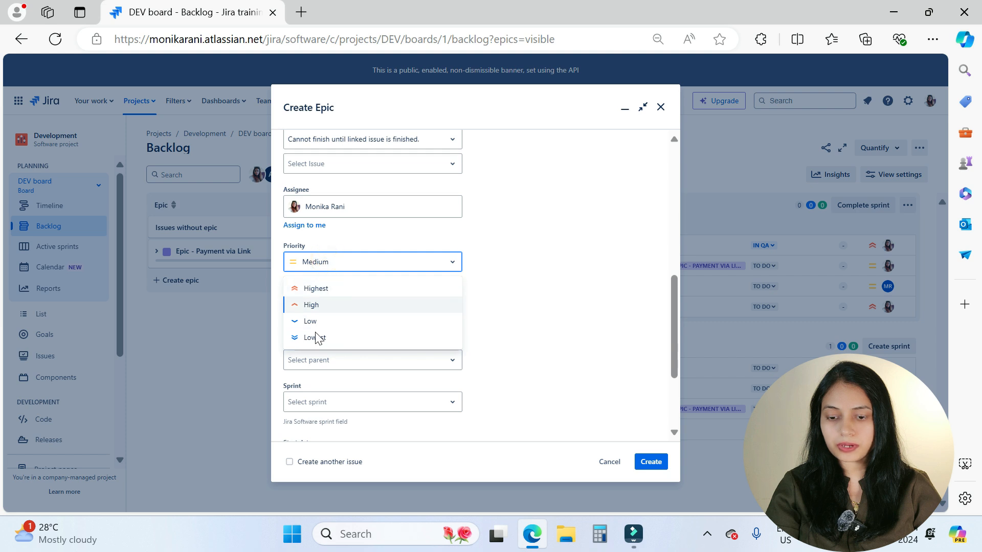
click(316, 289)
scroll(557, 336, down, 3)
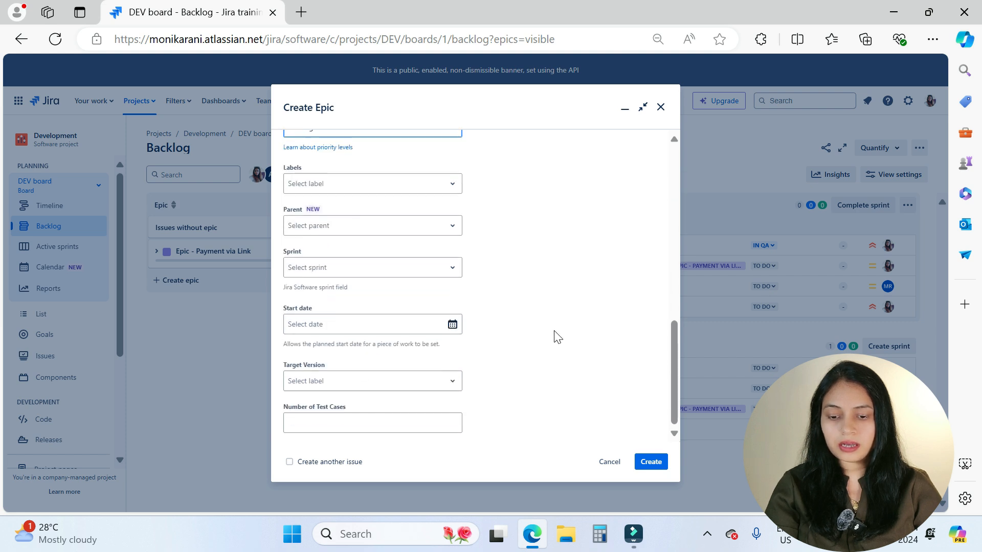
click(657, 465)
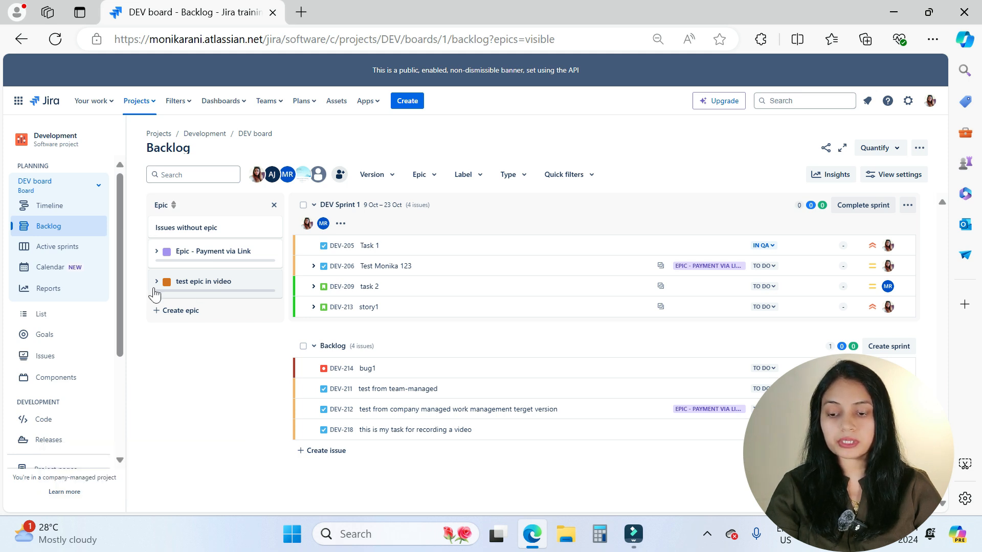
Step: Expand "test epic in video" in the Epic panel and review its full details
click(156, 286)
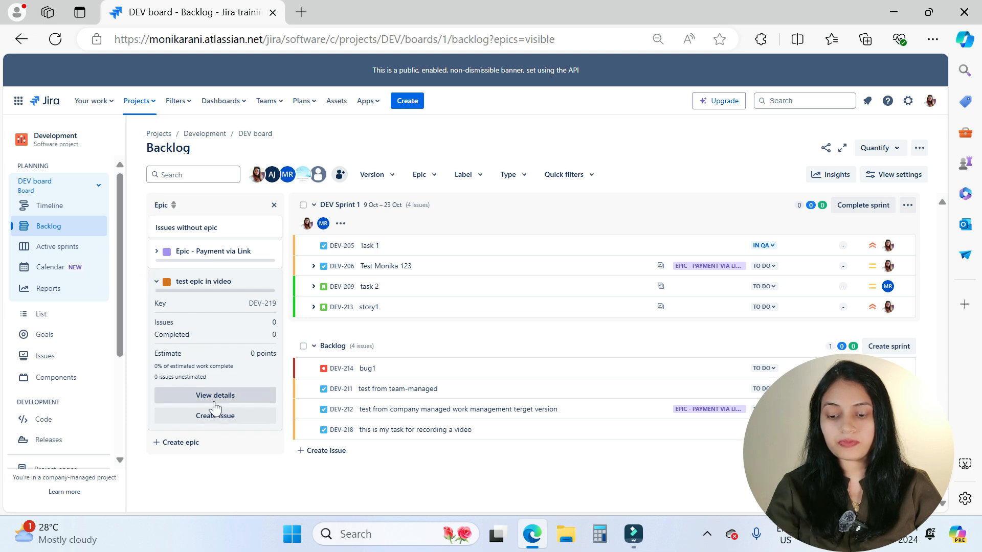
click(215, 395)
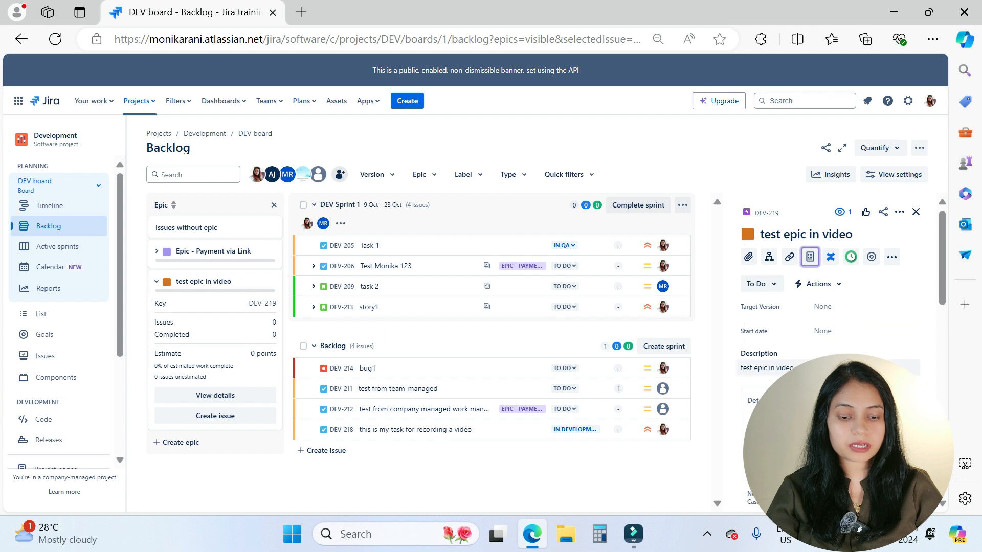
scroll(796, 330, down, 3)
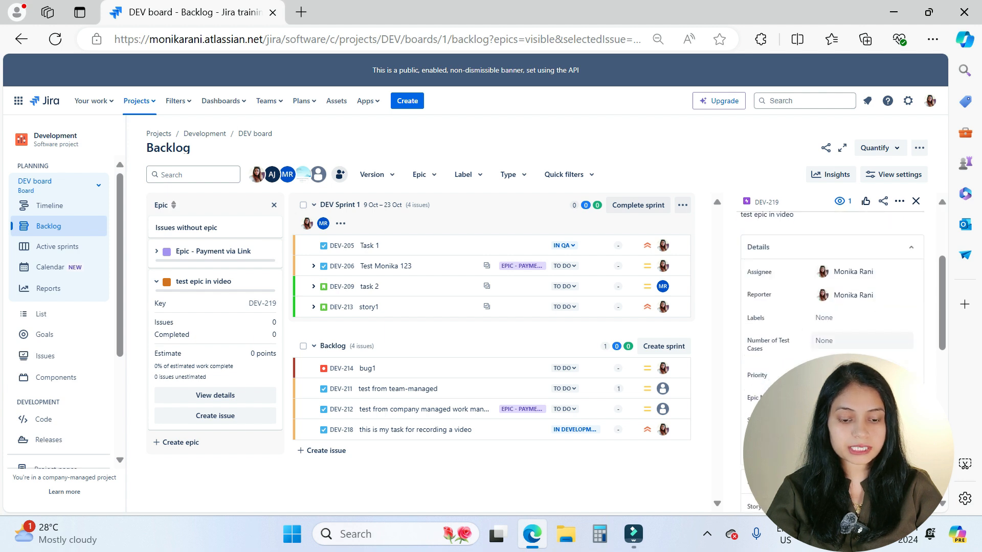
scroll(908, 337, up, 3)
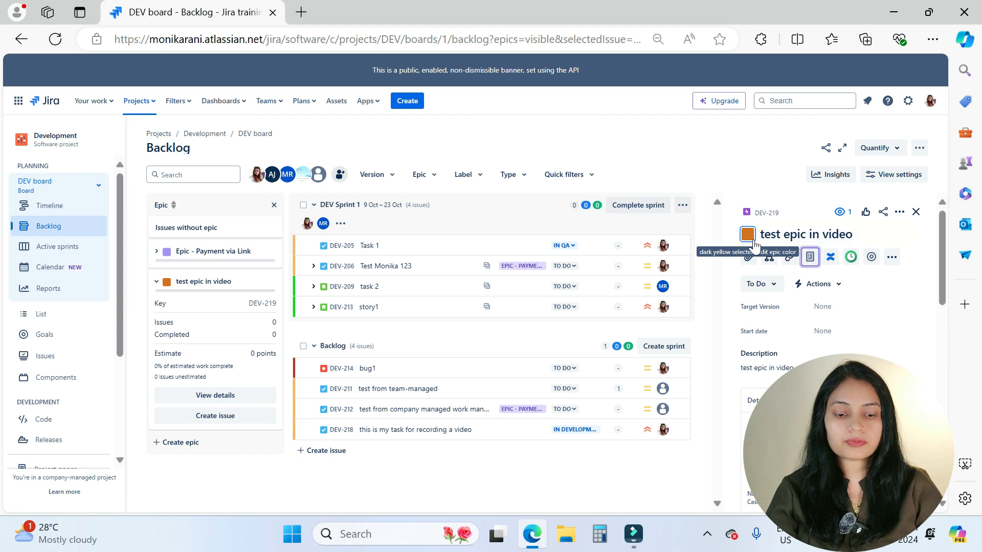
Step: Change the color of the epic "test epic in video" to dark green
click(753, 241)
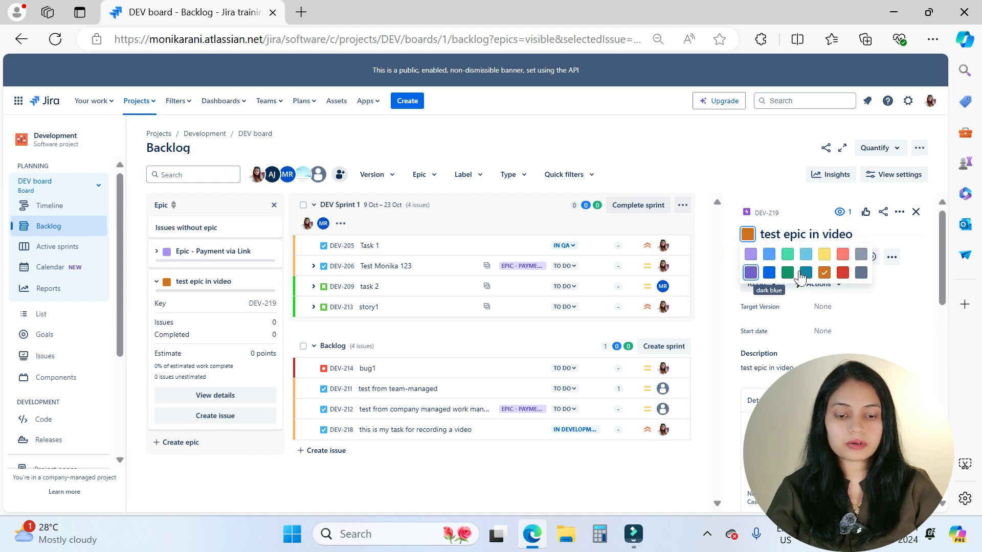
click(788, 272)
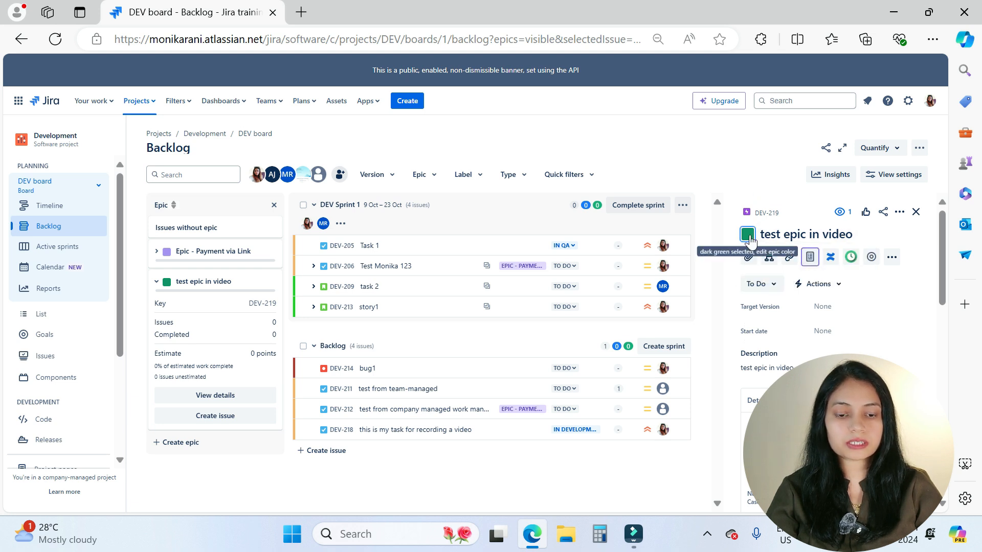
click(747, 235)
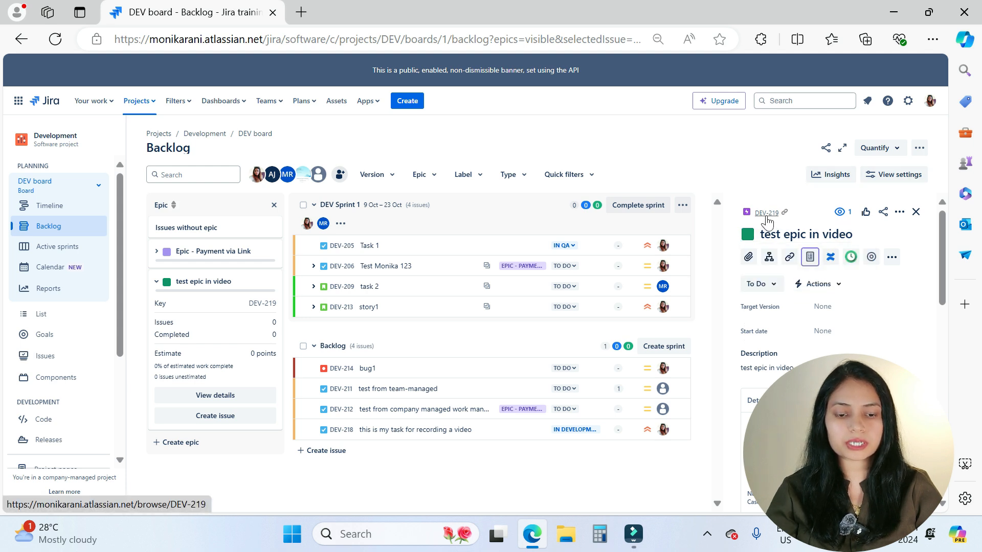
Step: Open the epic "test epic in video" on its full issue page in a separate tab, review its fields, and return to the backlog
middle_click(765, 214)
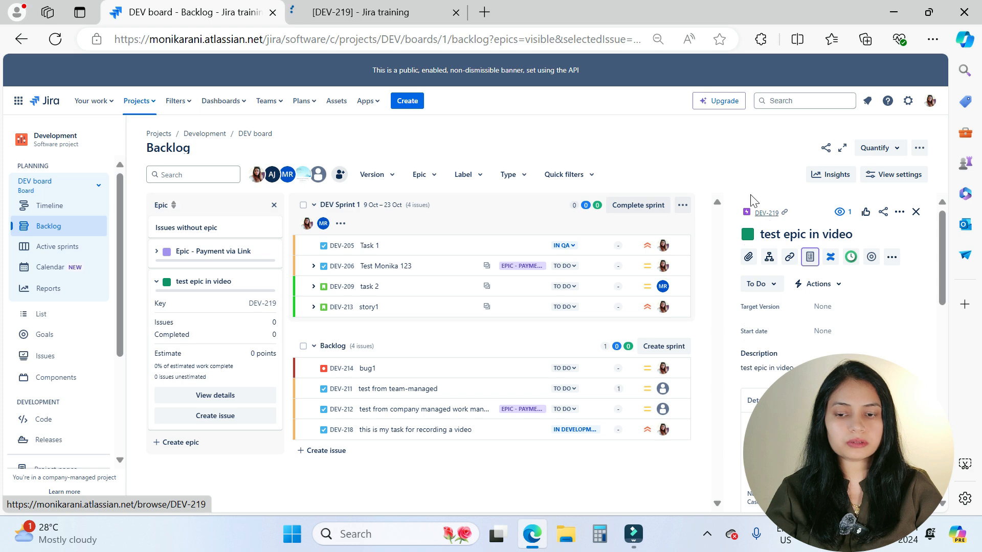
click(376, 12)
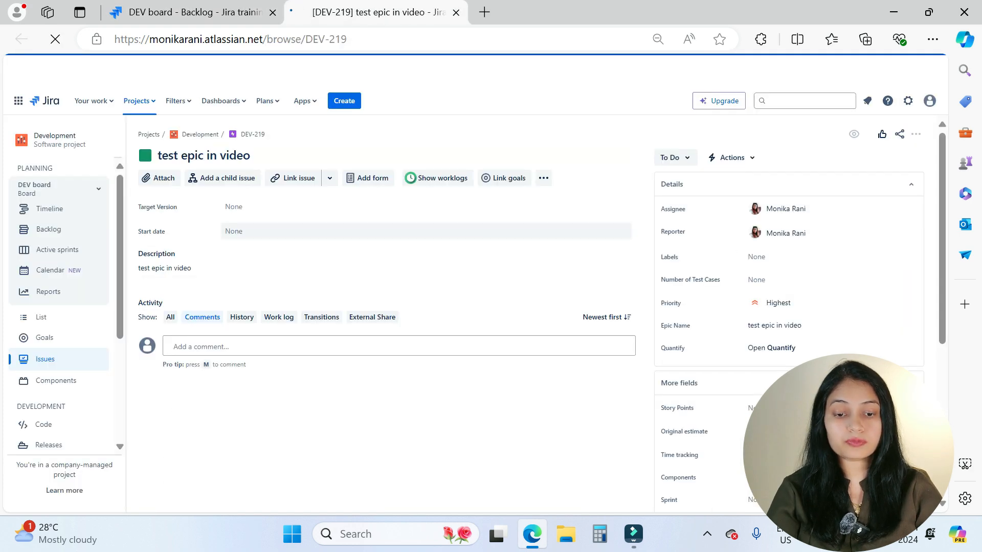
scroll(762, 335, down, 5)
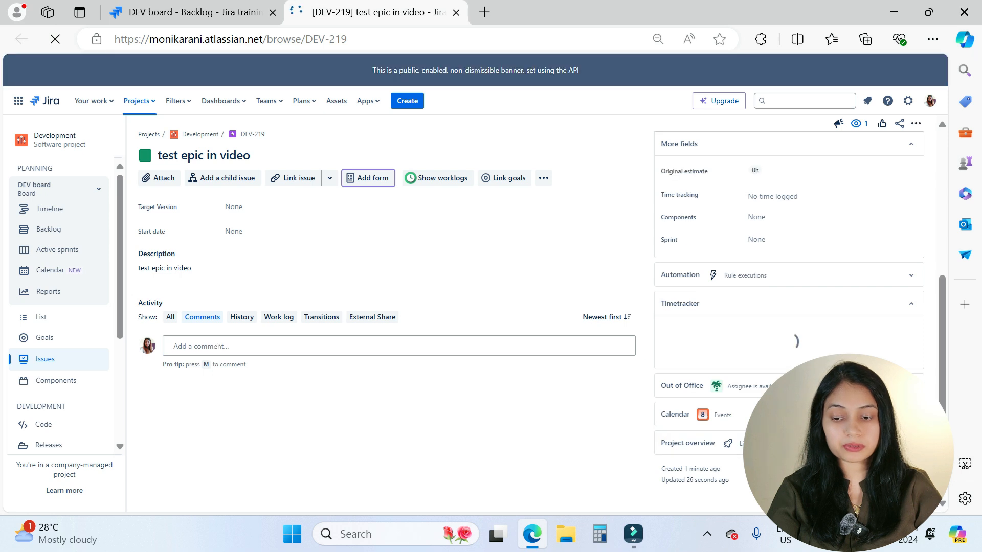
scroll(740, 444, up, 5)
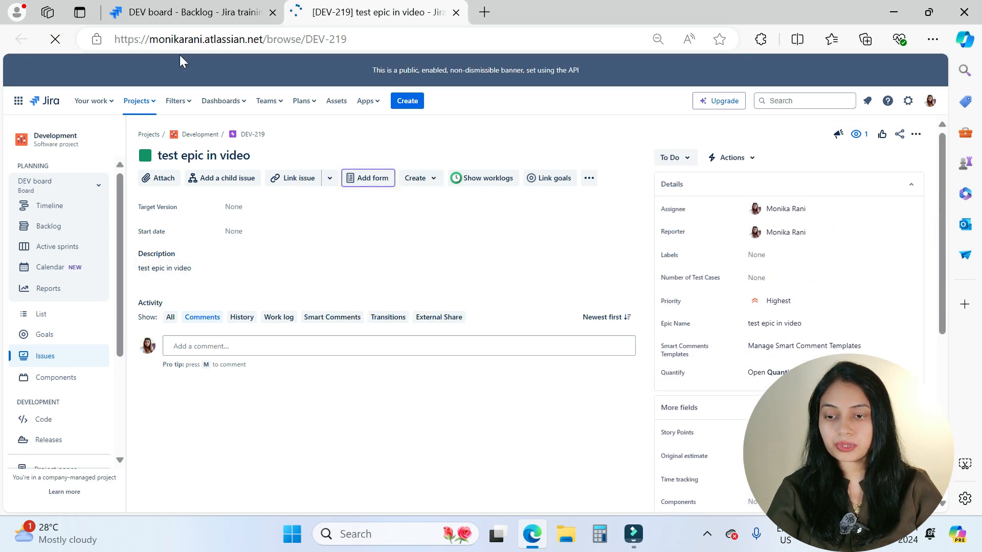
click(181, 13)
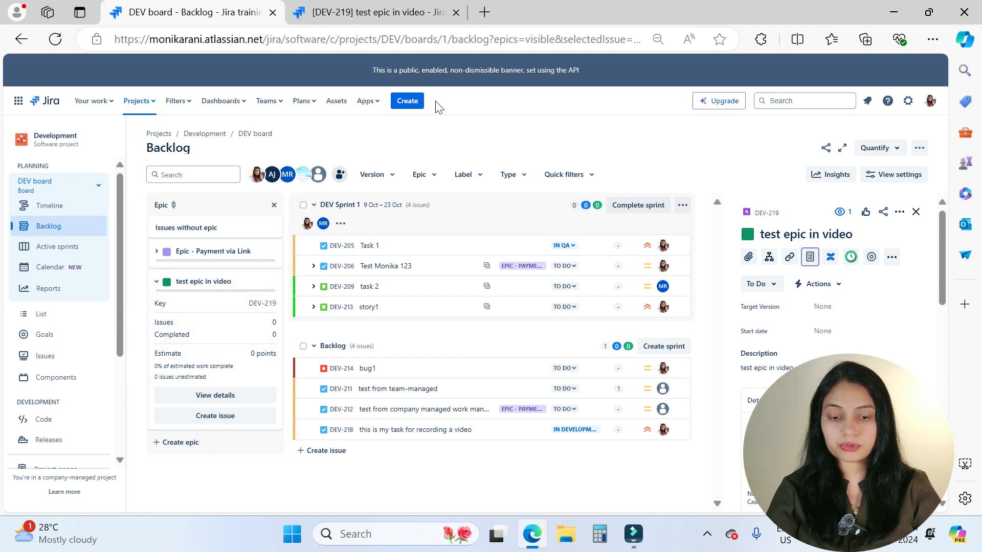
Step: Create a Story with the summary "story1" from the expanded epic "test epic in video"
click(216, 417)
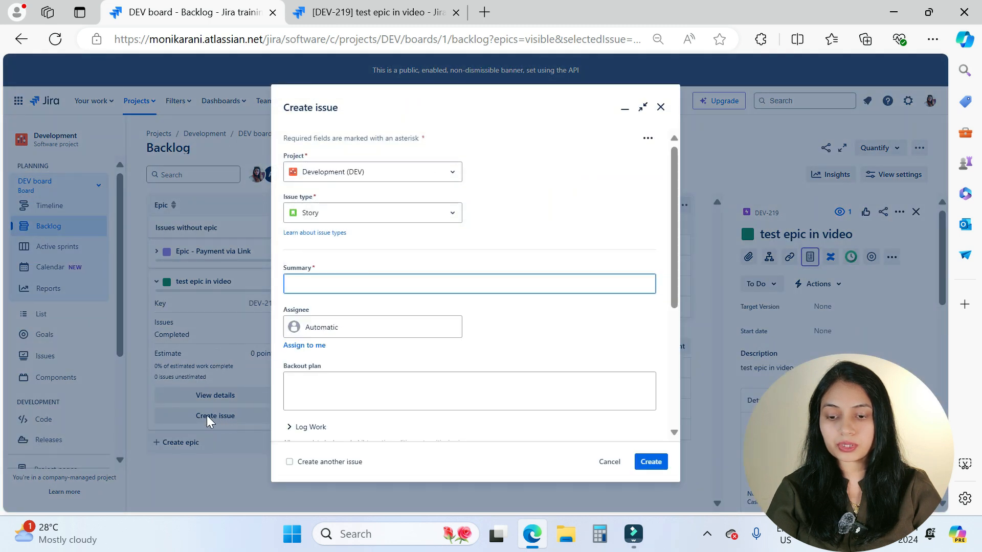
text(story 1)
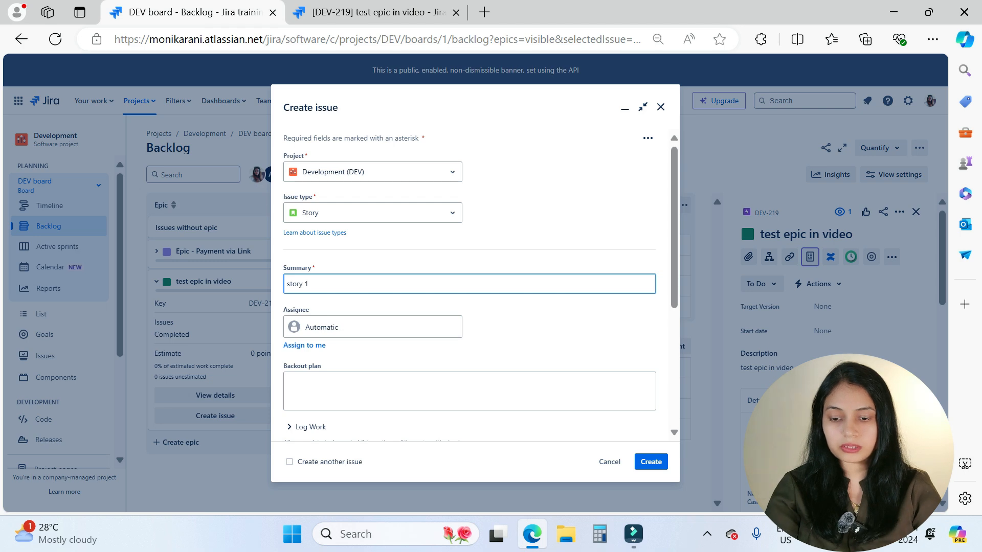
click(652, 463)
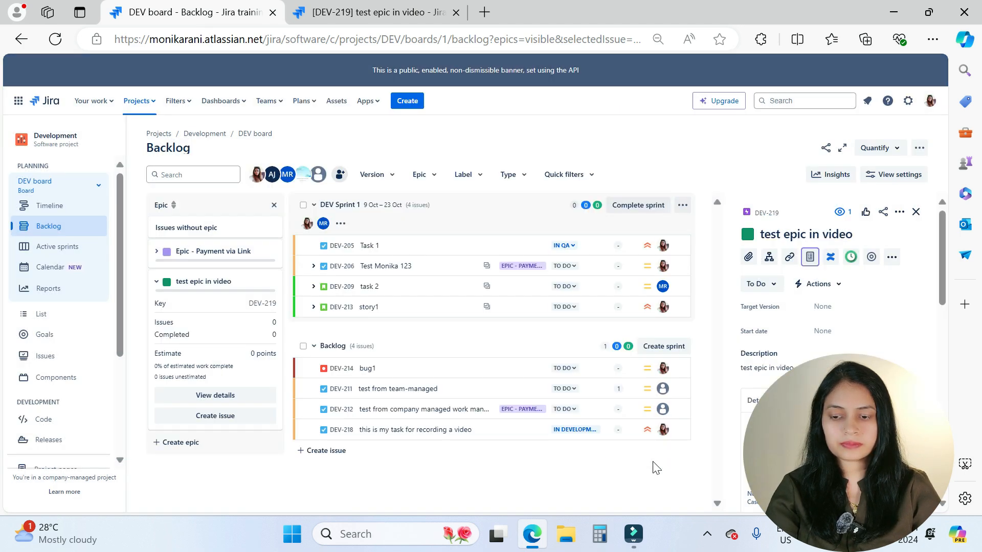
Step: Filter the backlog by the epic "test epic in video" and open story1's full issue page to check its parent
click(198, 289)
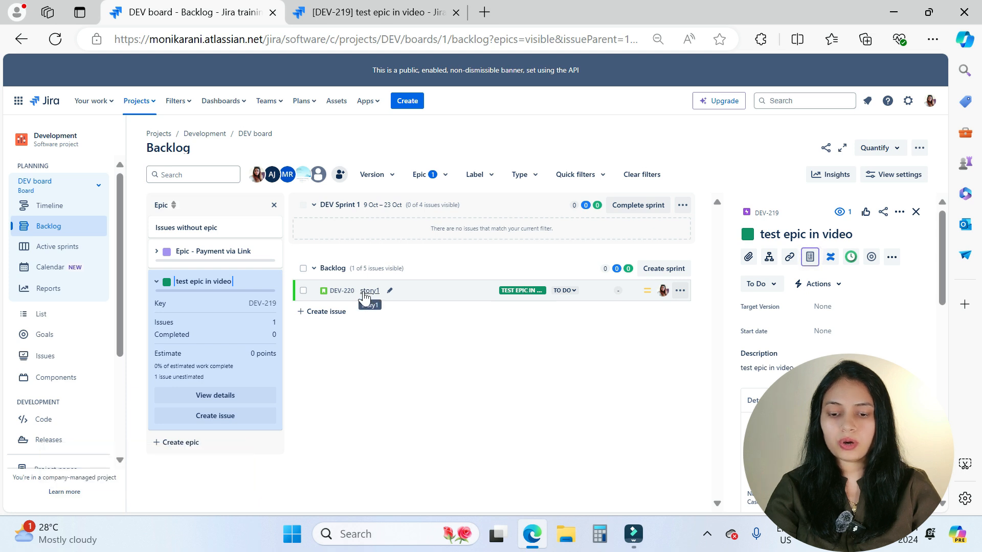
key(Escape)
click(361, 296)
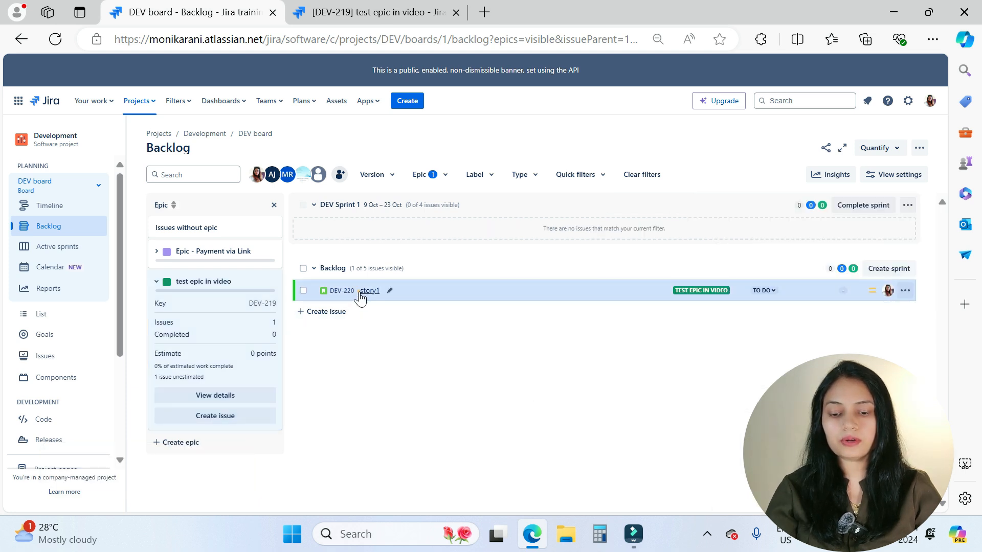
click(361, 295)
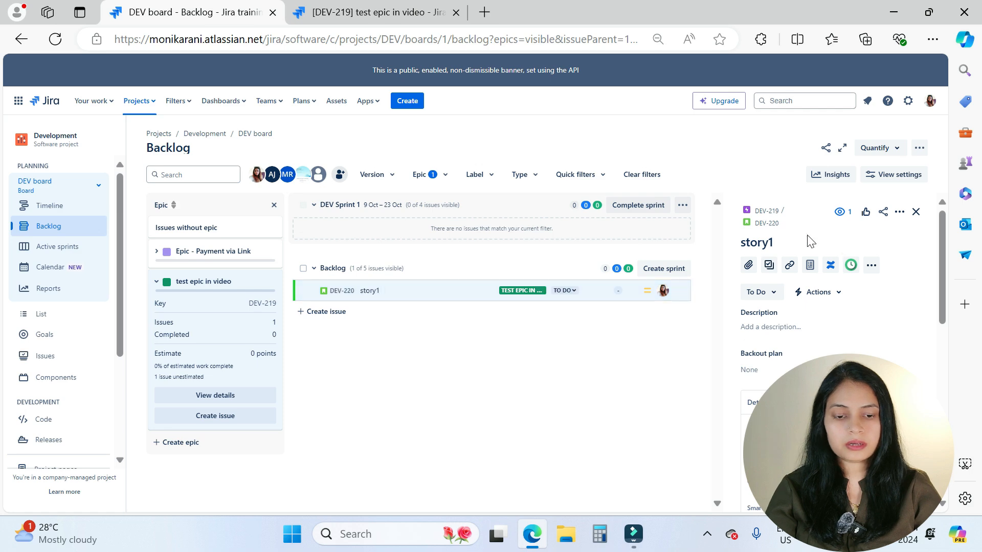
click(767, 224)
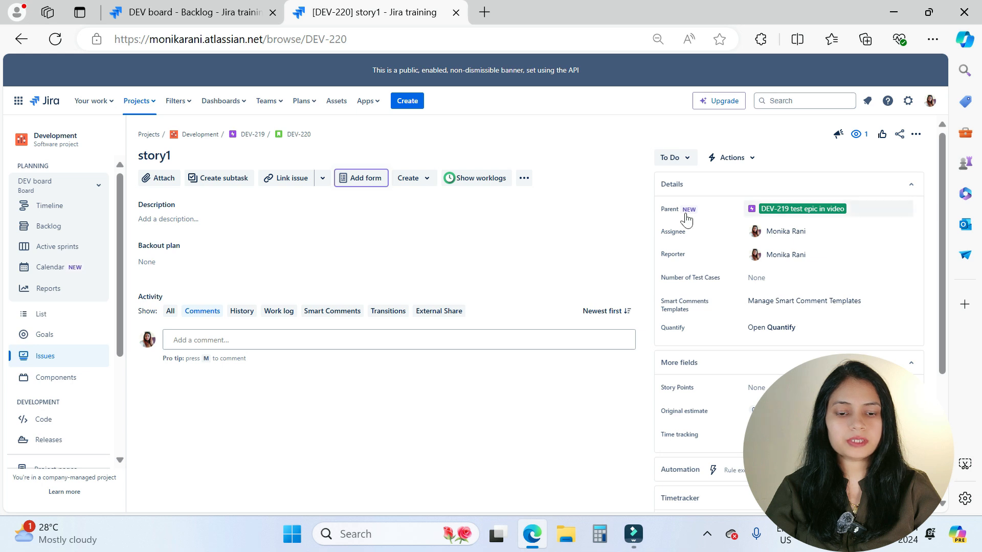
Step: Open story1's parent epic in a separate tab, check its child issues, and return to the backlog
ctrl+click(815, 210)
click(584, 15)
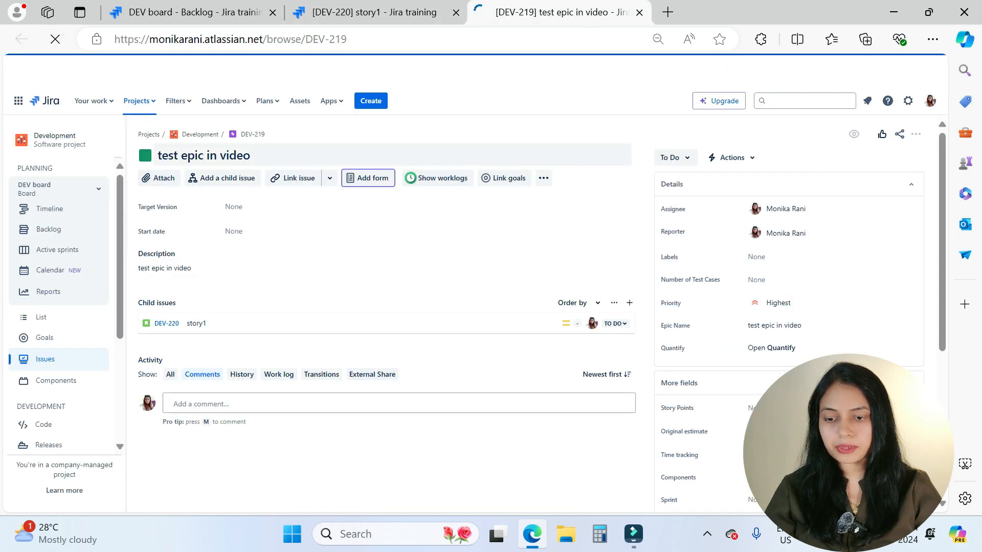
drag(195, 155, 250, 156)
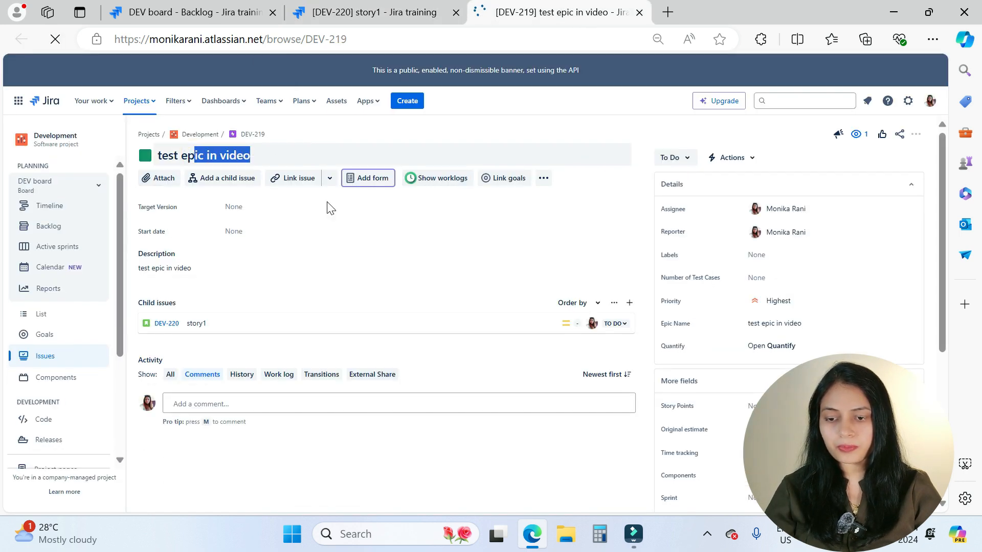
click(458, 460)
click(194, 16)
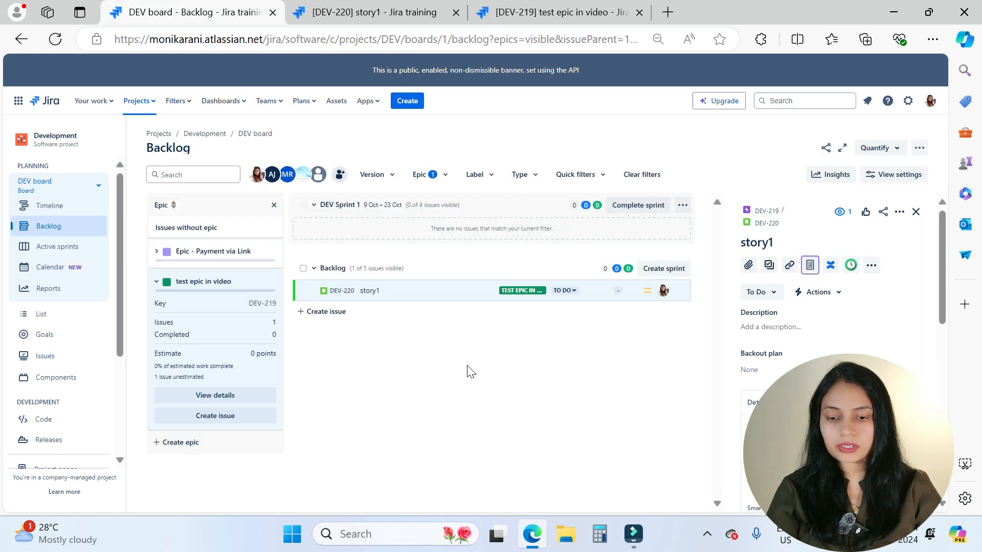
Step: Add a Story named "story2" to the backlog while it is filtered by the epic "test epic in video"
click(327, 312)
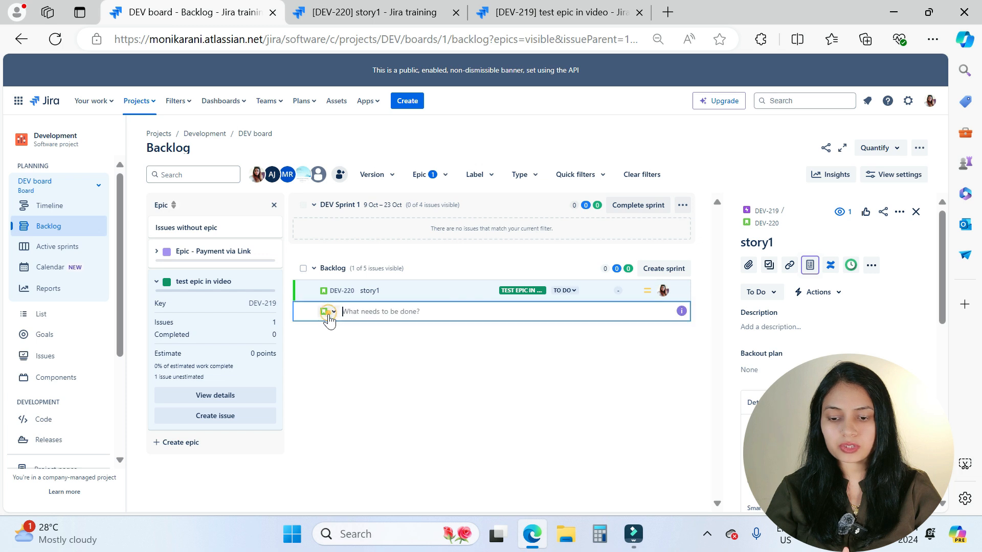
click(335, 313)
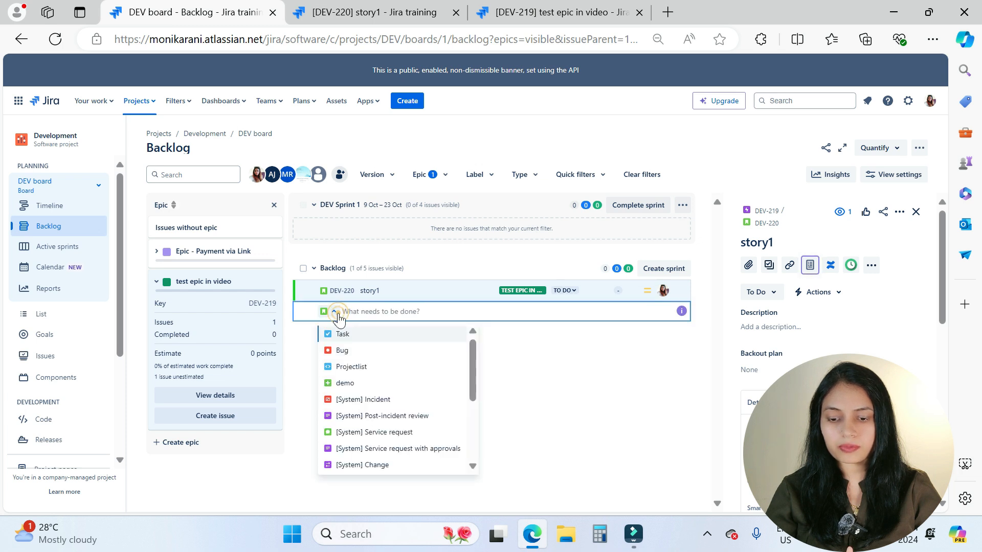
click(402, 312)
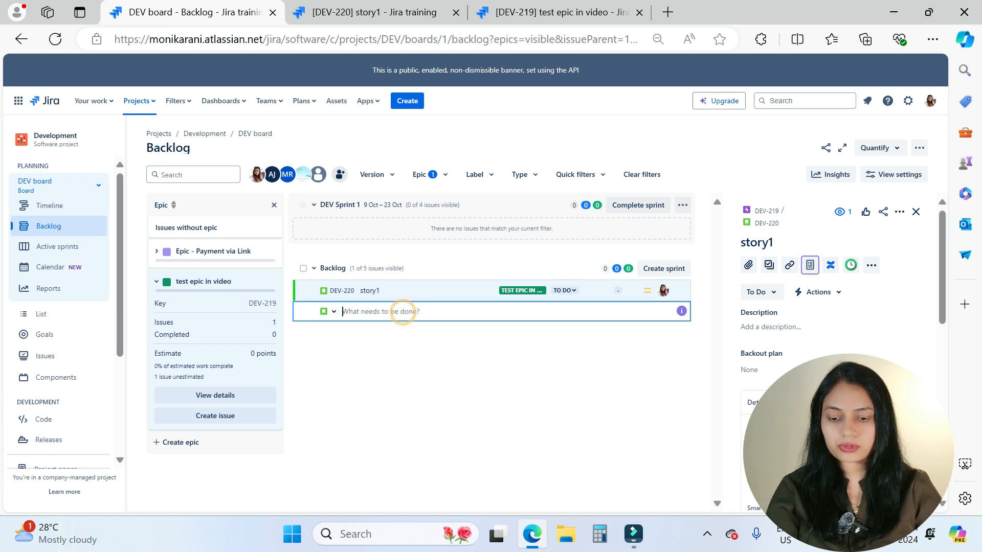
text(story2)
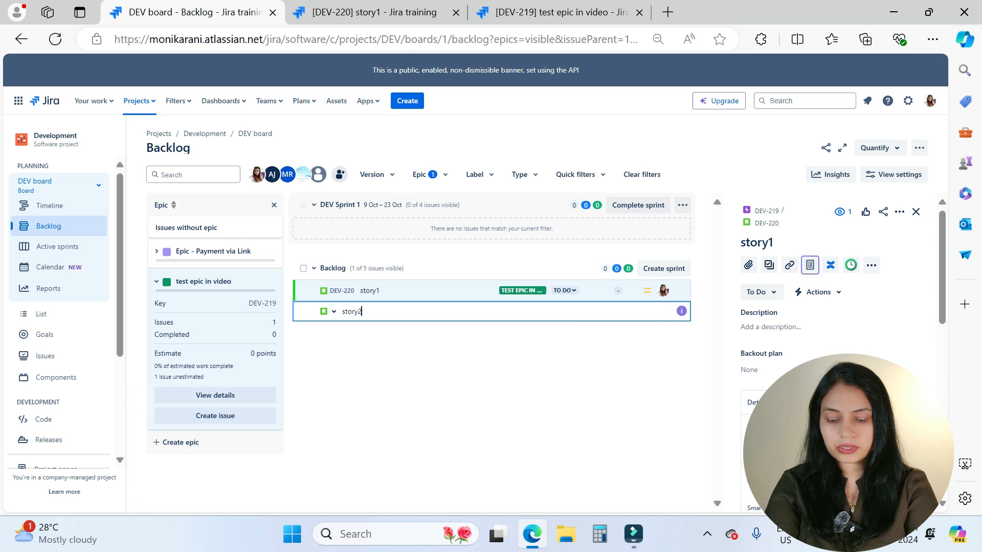
key(Return)
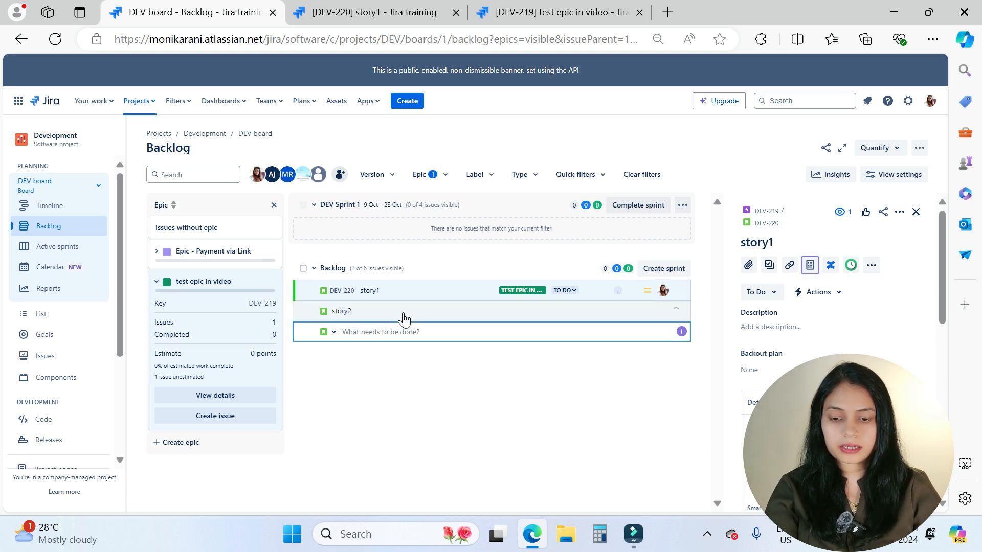
click(482, 411)
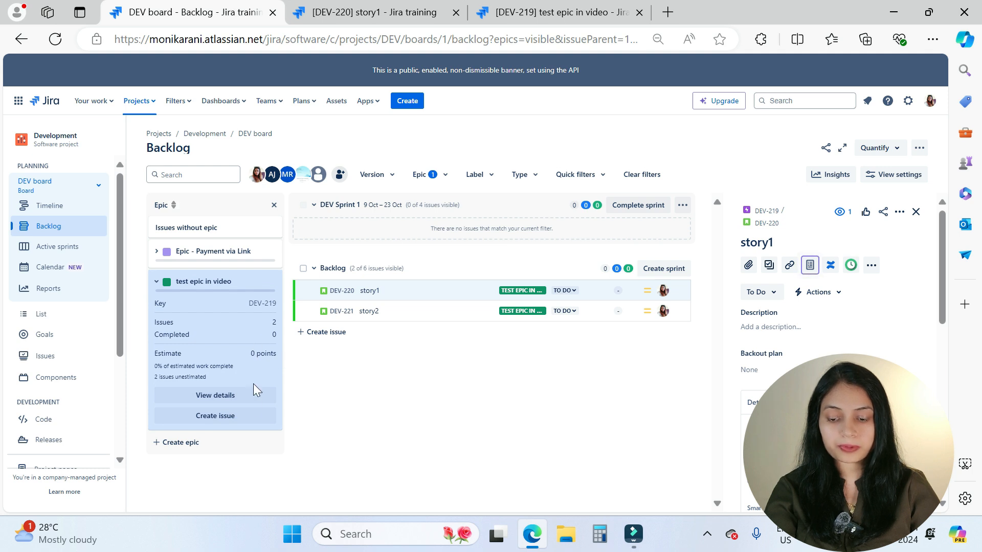
Step: View the details of "test epic in video", open its full page in a separate tab, and return to the backlog
click(216, 401)
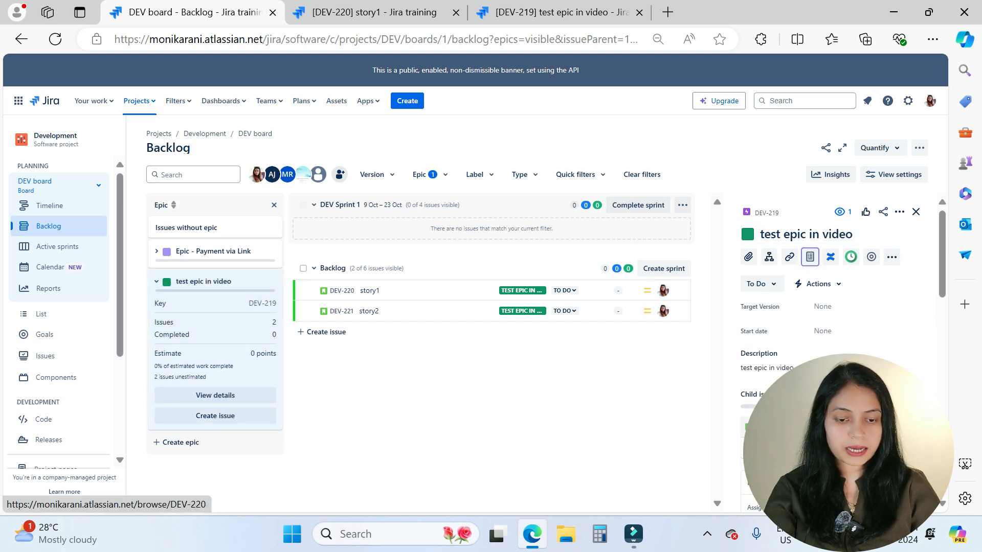
ctrl+click(768, 213)
key(ctrl+Tab)
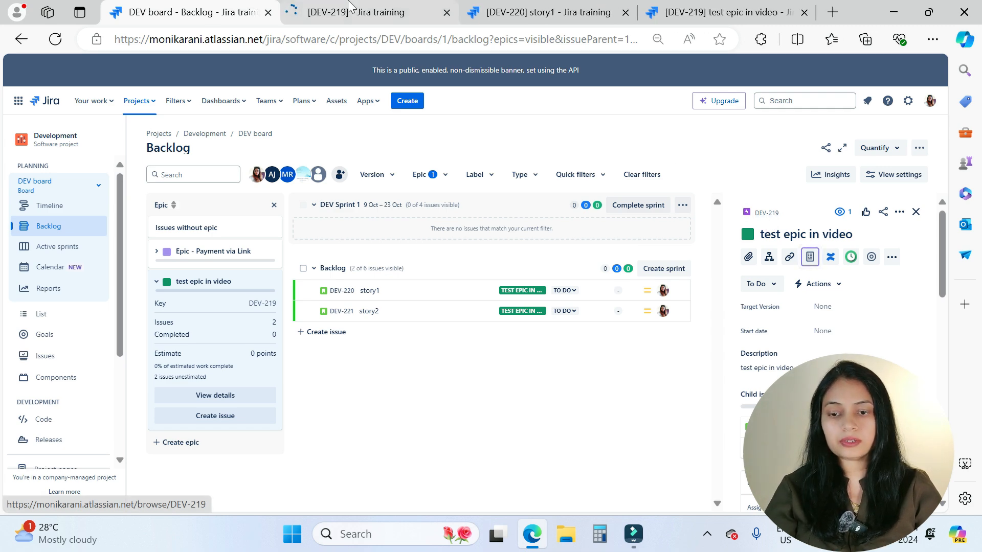
click(126, 7)
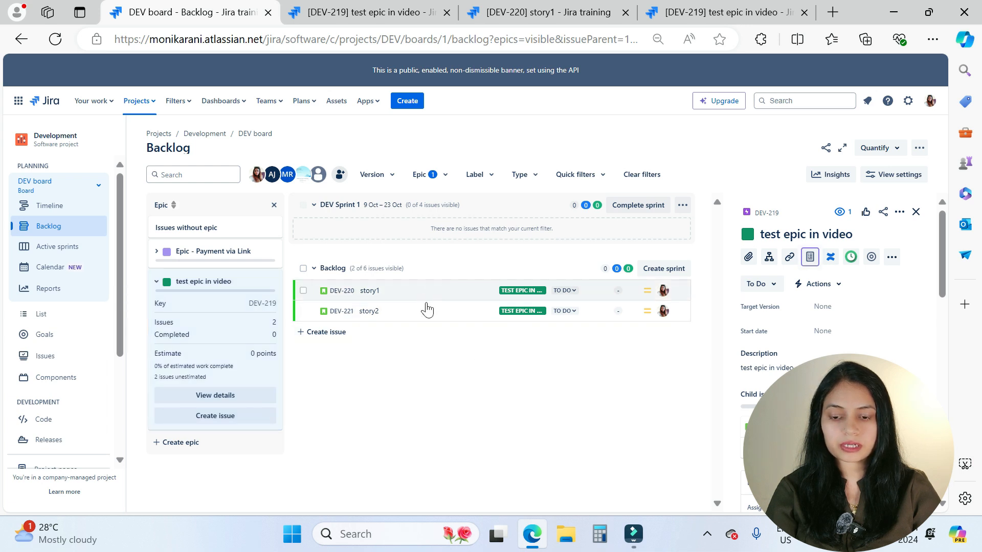
Step: Collapse "test epic in video" and switch the backlog's epic filter to only "Epic - Payment via Link"
click(156, 284)
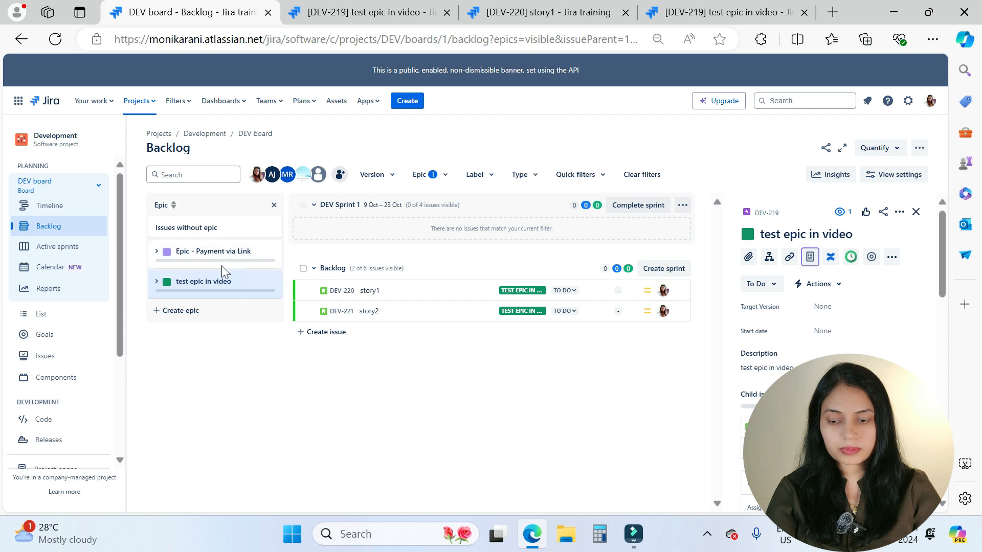
click(213, 255)
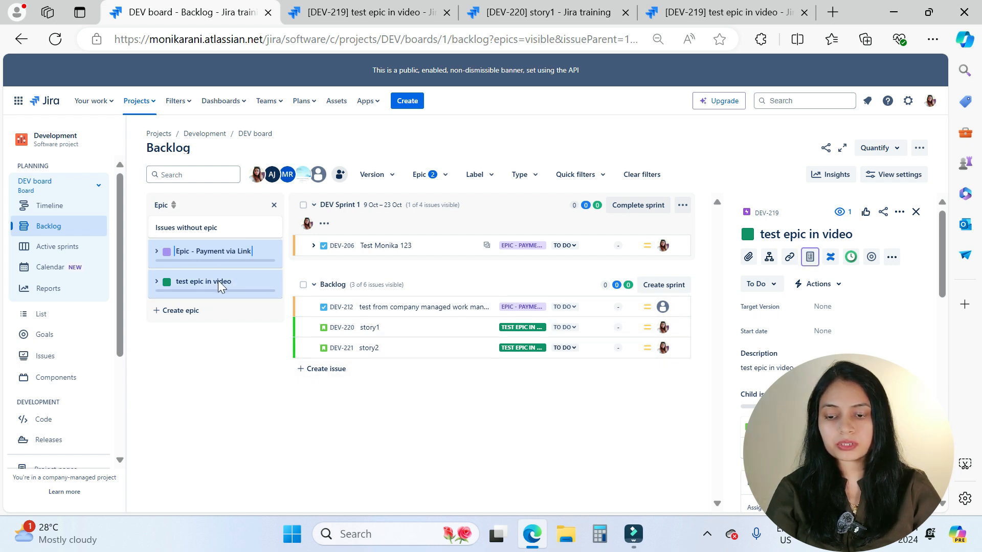
click(199, 284)
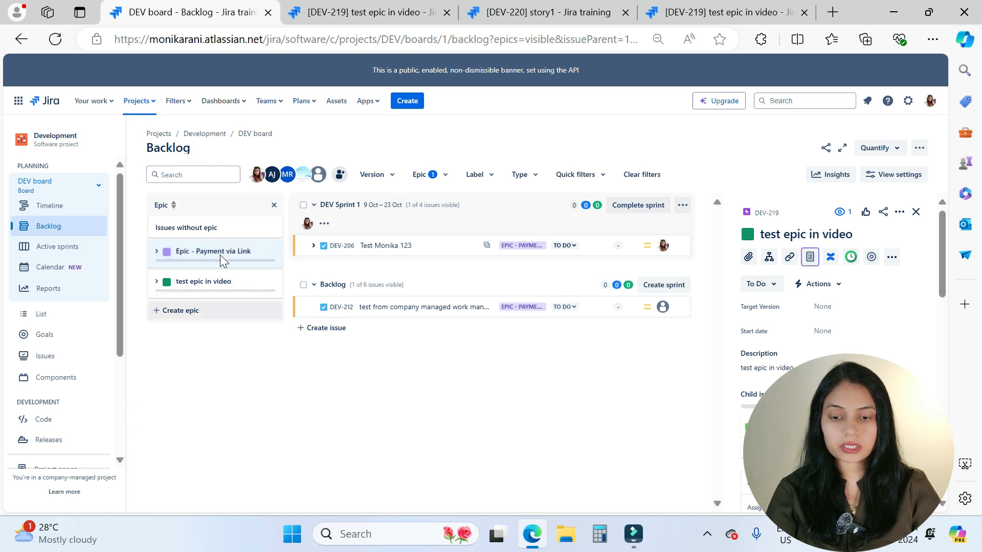
Step: Hide the epic panel through the epic filter options and show it again
click(446, 176)
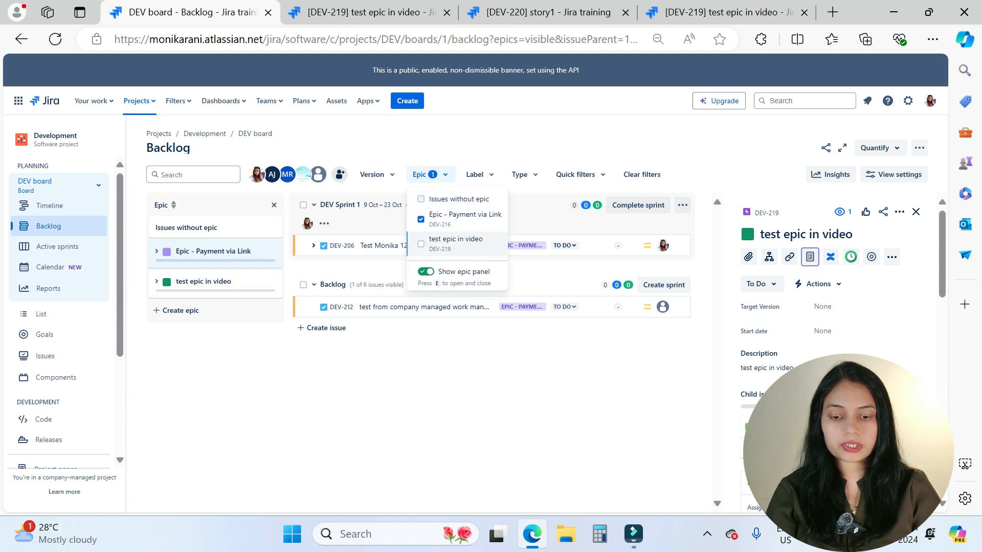
click(425, 274)
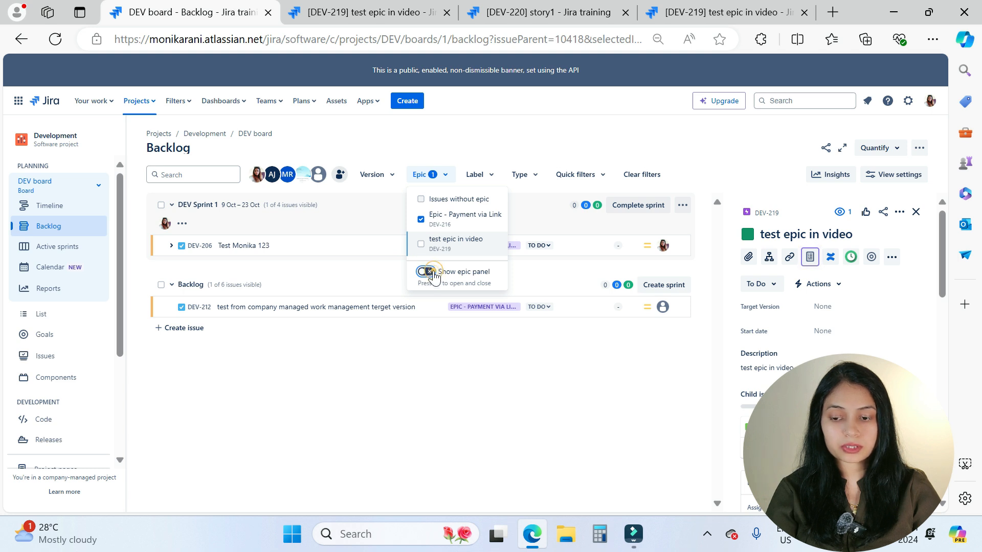
click(433, 275)
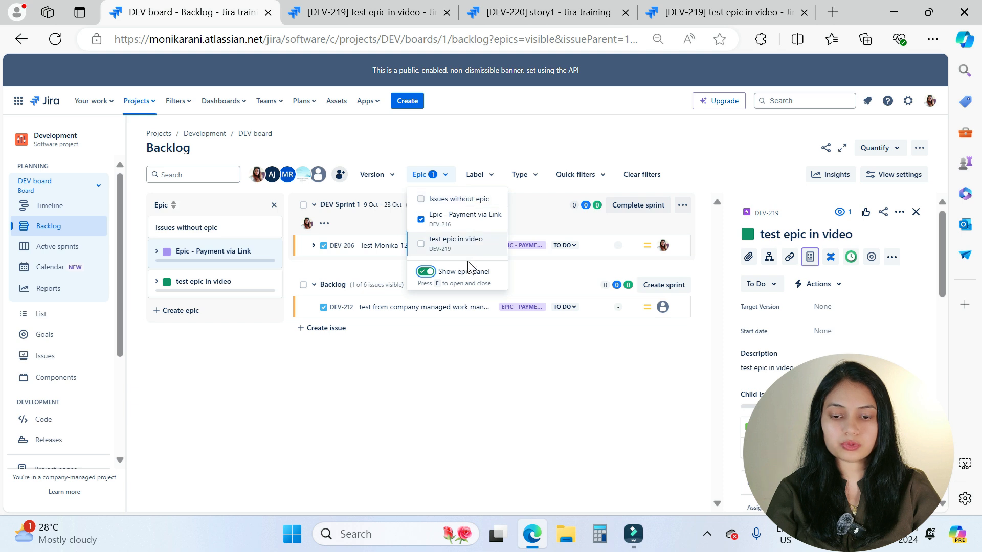
click(503, 147)
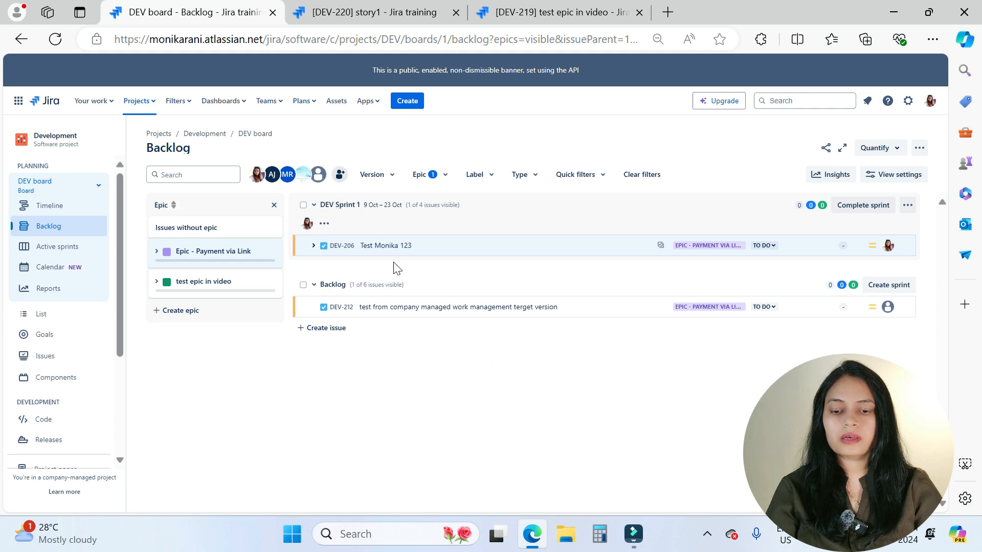
Step: View the details of DEV-206 in DEV Sprint 1 and open its full page in a separate tab
click(387, 246)
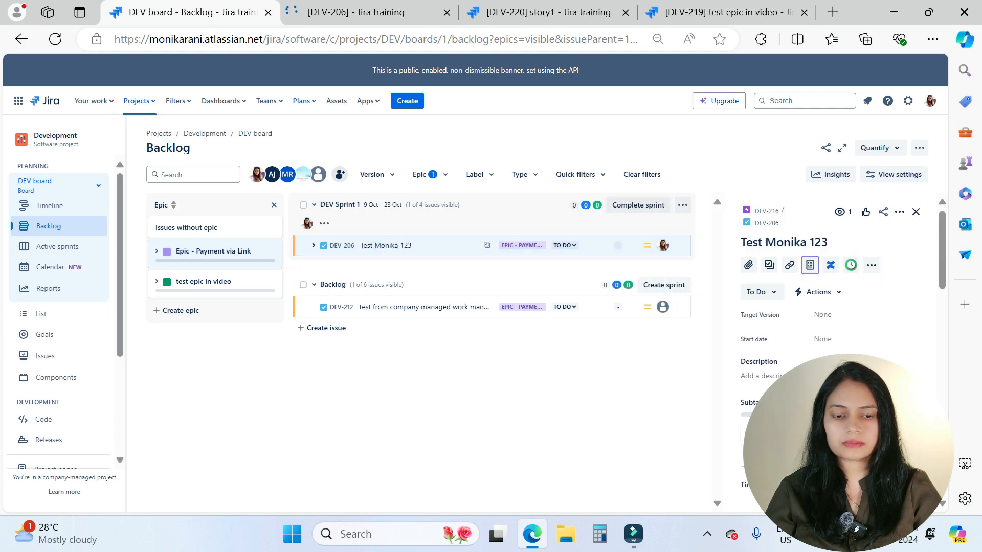
ctrl+click(766, 224)
ctrl+click(765, 226)
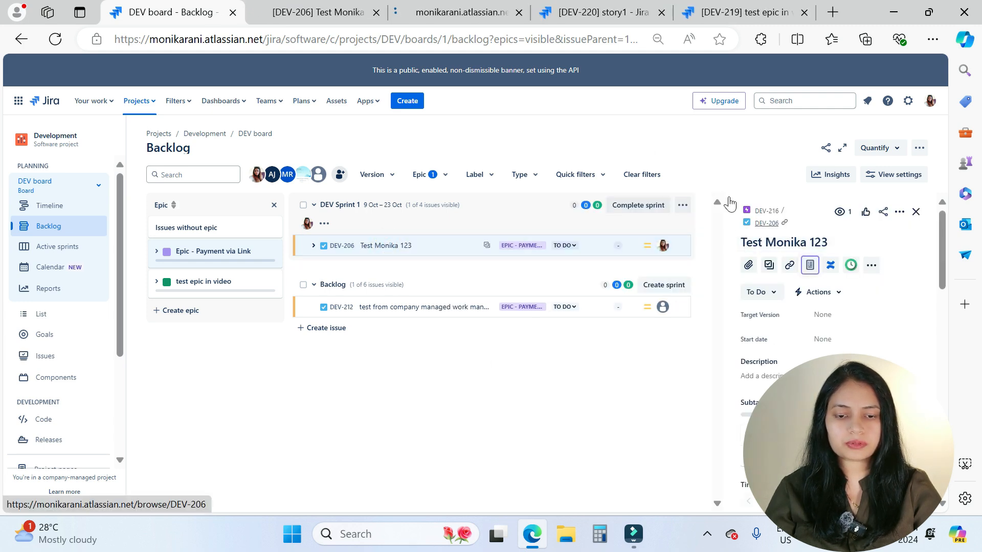
click(379, 13)
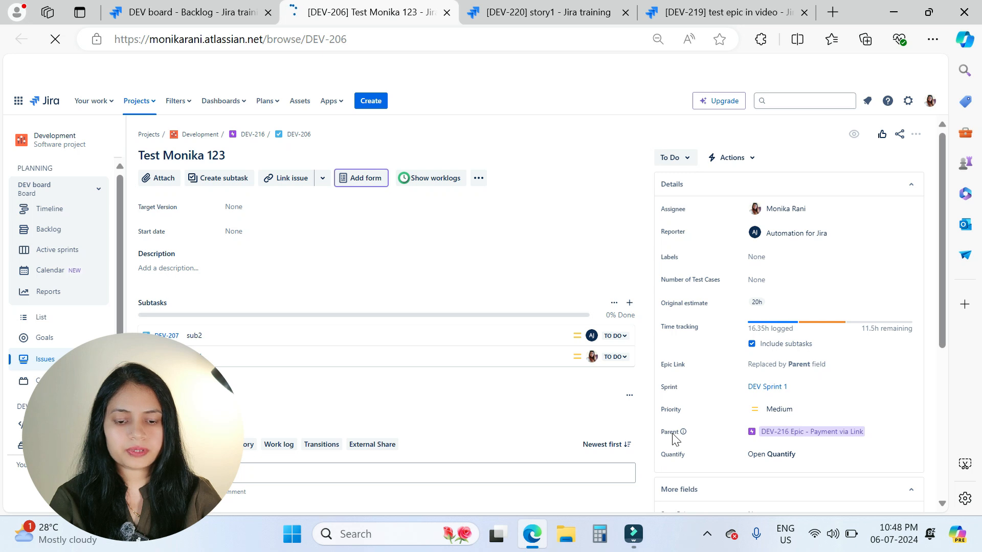
Step: Clear the parent epic of DEV-206 and review the available parent epics without choosing one
click(892, 432)
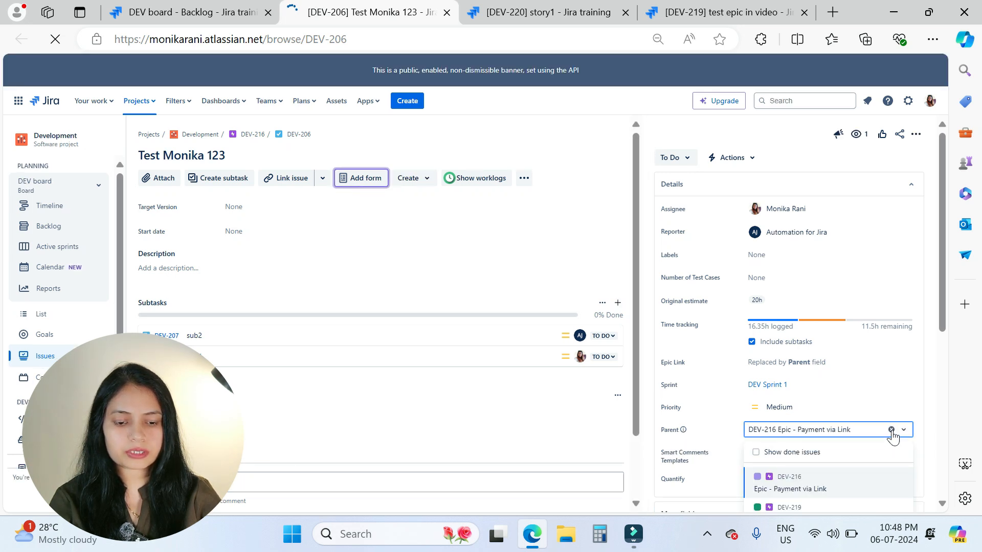
click(891, 432)
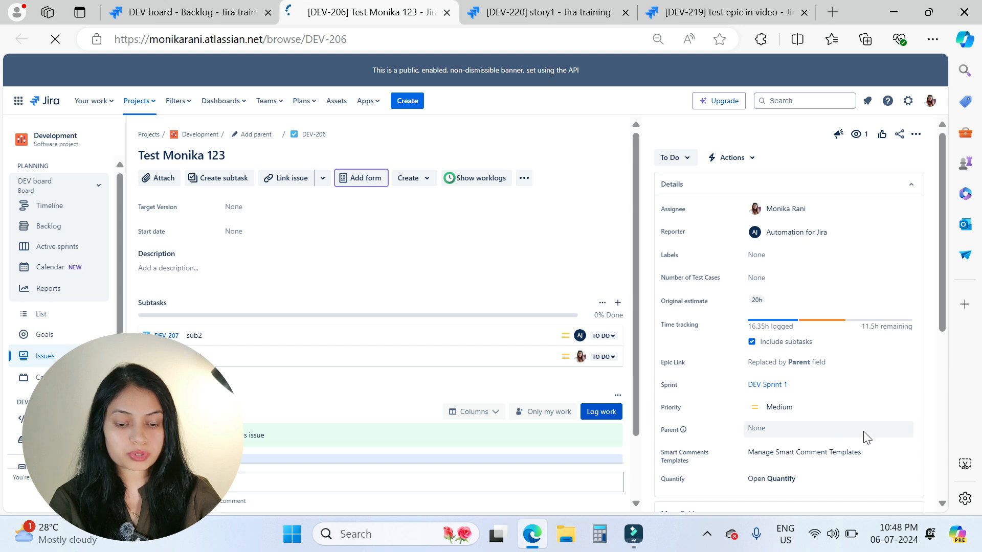
click(903, 432)
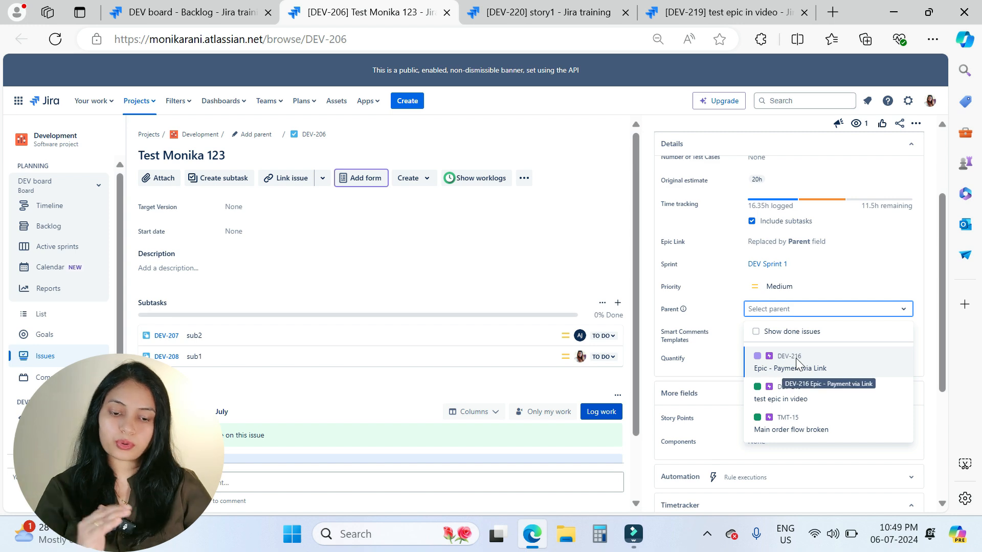
click(556, 109)
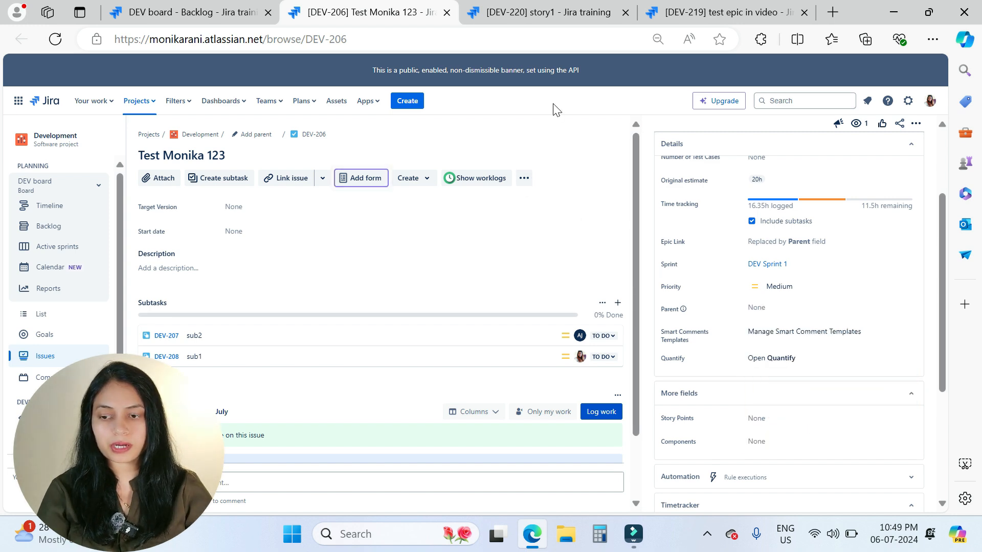
Step: Return to the backlog and remove DEV-212 from its epic by moving it to "Issues without epic"
click(166, 11)
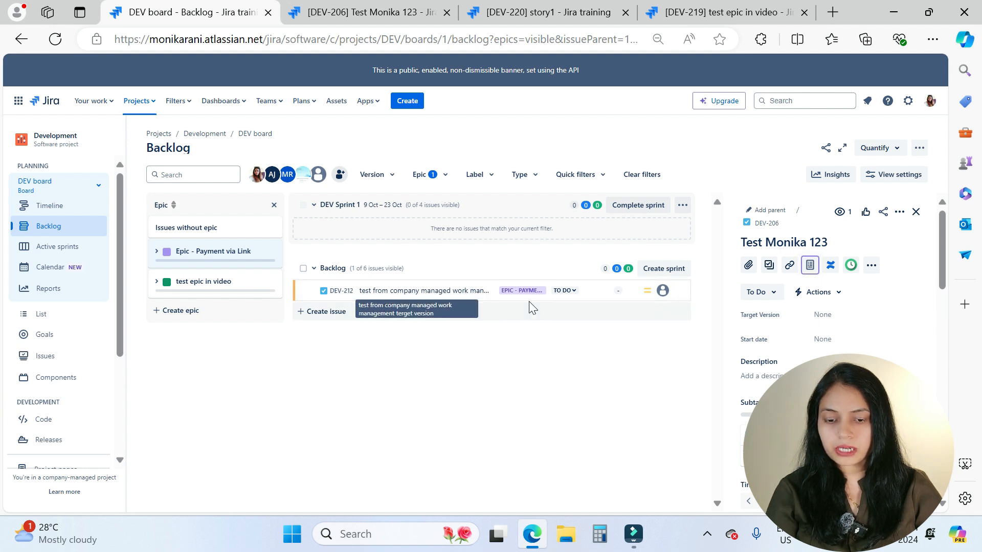
click(587, 293)
drag(545, 279, 190, 229)
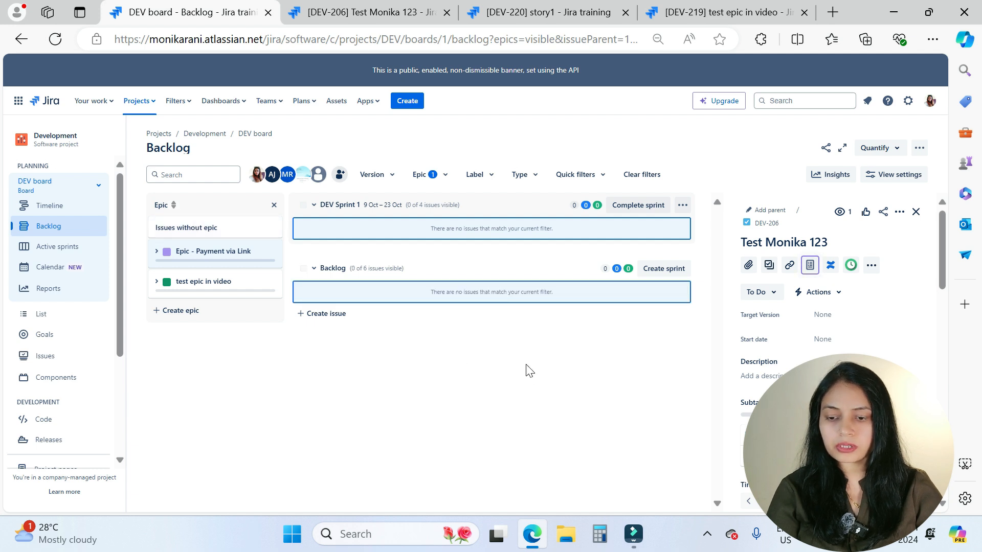
Step: Clear the "Epic - Payment via Link" filter, reapplying it once to check which issues still belong to that epic
click(195, 250)
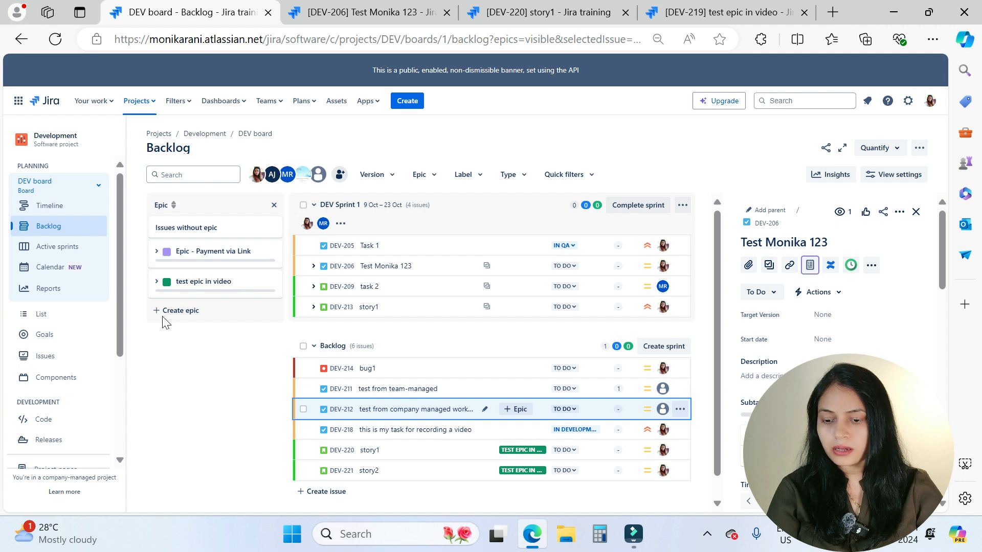
click(226, 255)
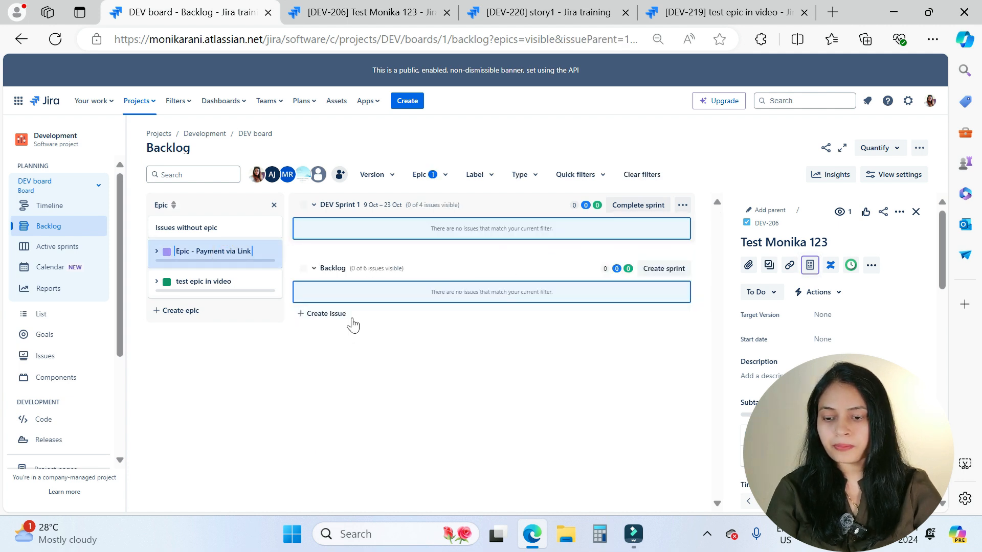
click(198, 251)
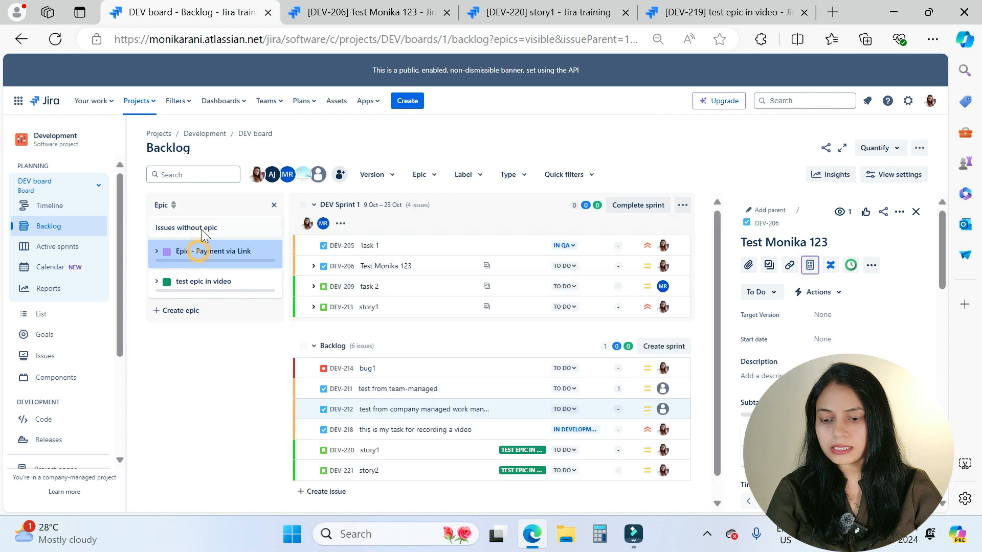
Step: Filter the backlog by issues without an epic, then switch the filter to only "test epic in video"
click(201, 229)
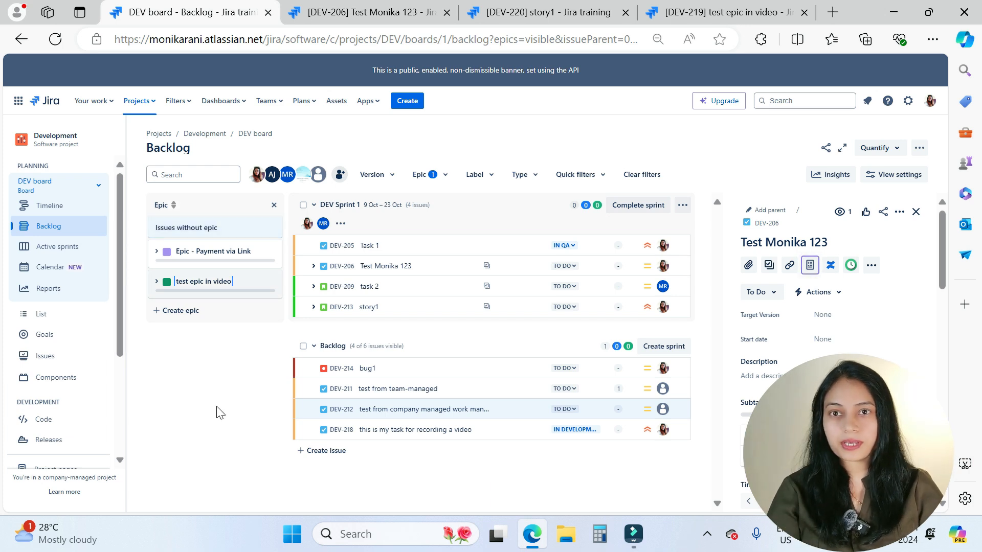
click(210, 283)
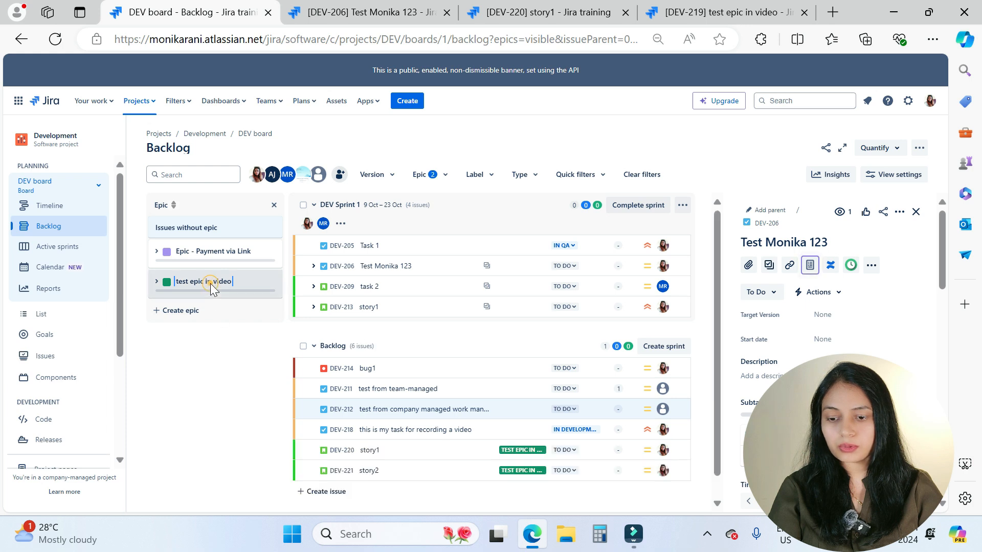
click(198, 227)
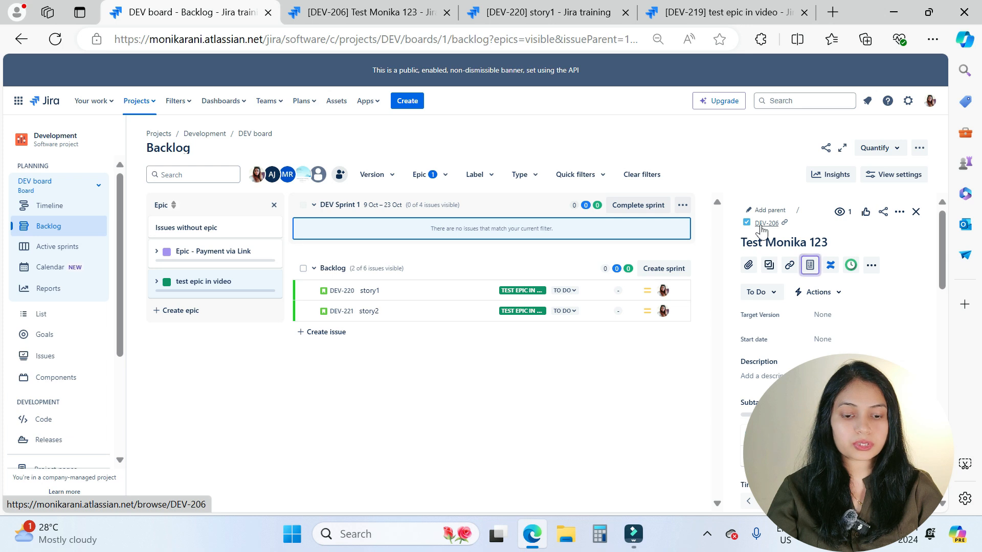
Step: Move DEV-206 through the statuses In Development and In QA to Done from its details
click(771, 296)
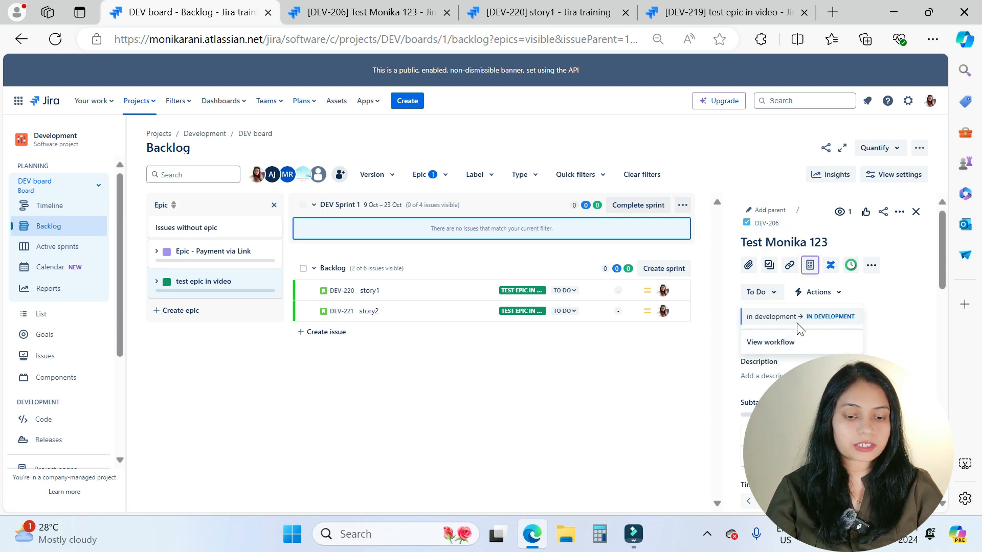
click(782, 318)
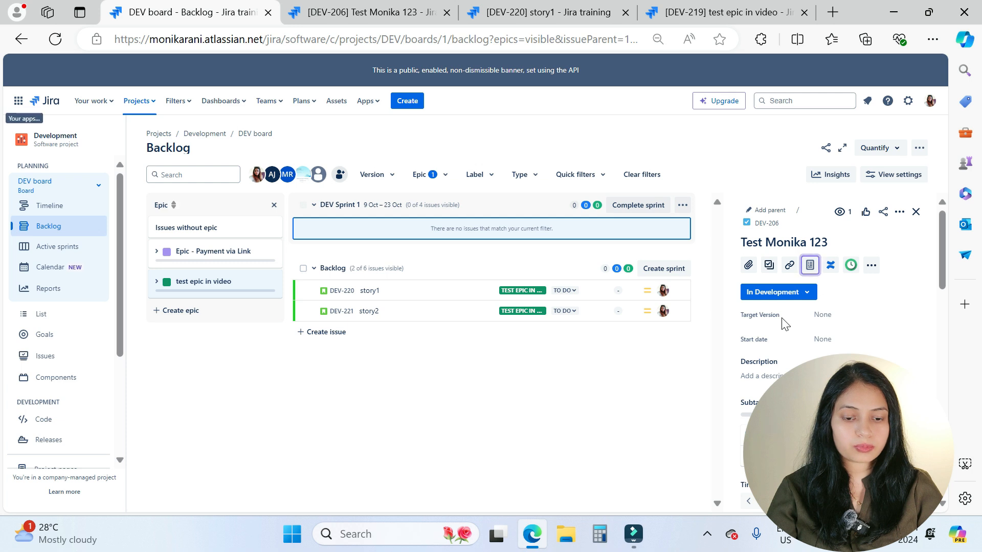
click(805, 298)
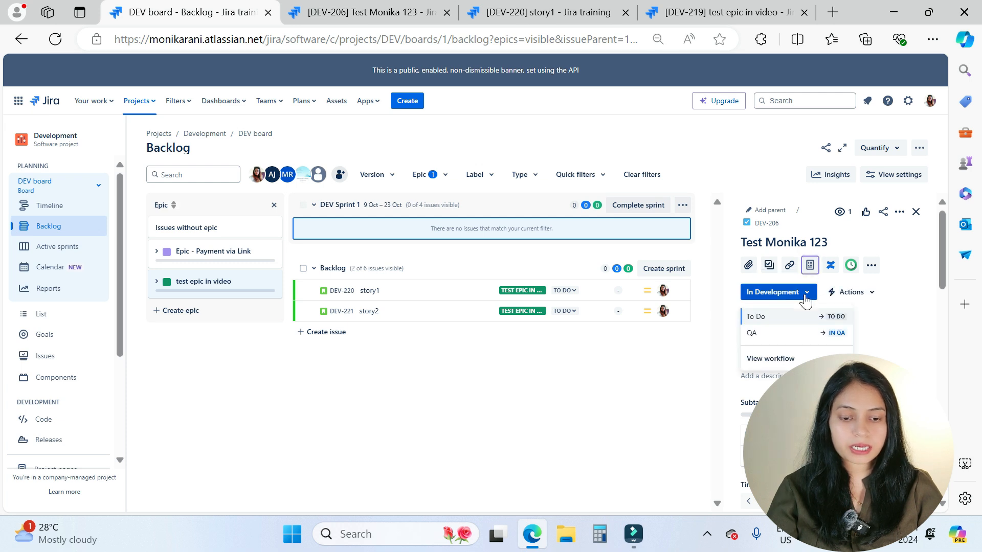
click(806, 333)
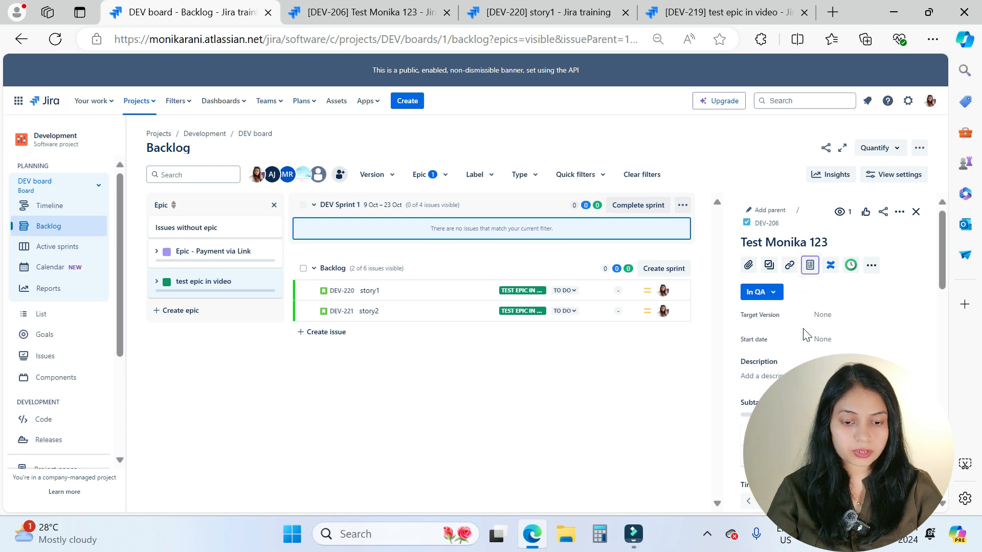
click(774, 295)
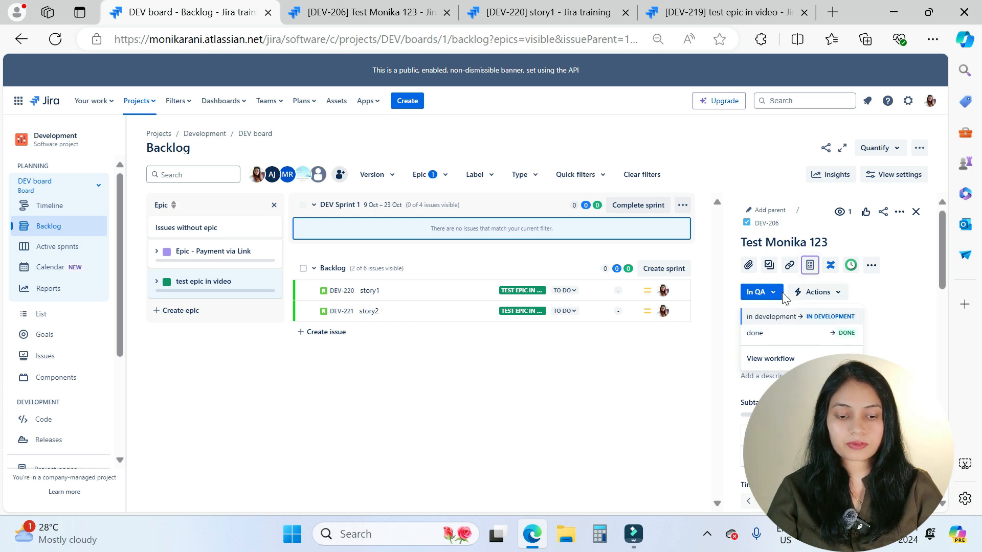
click(859, 333)
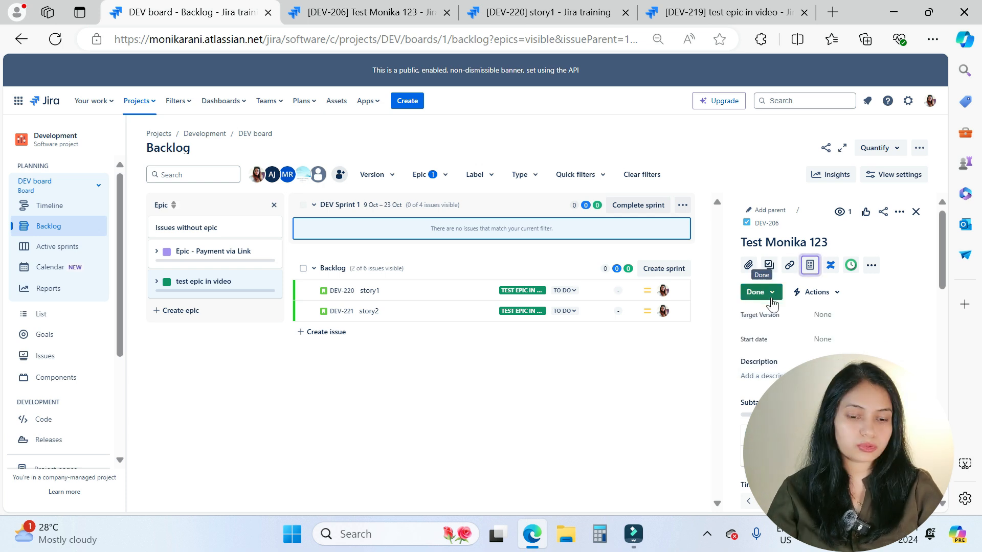